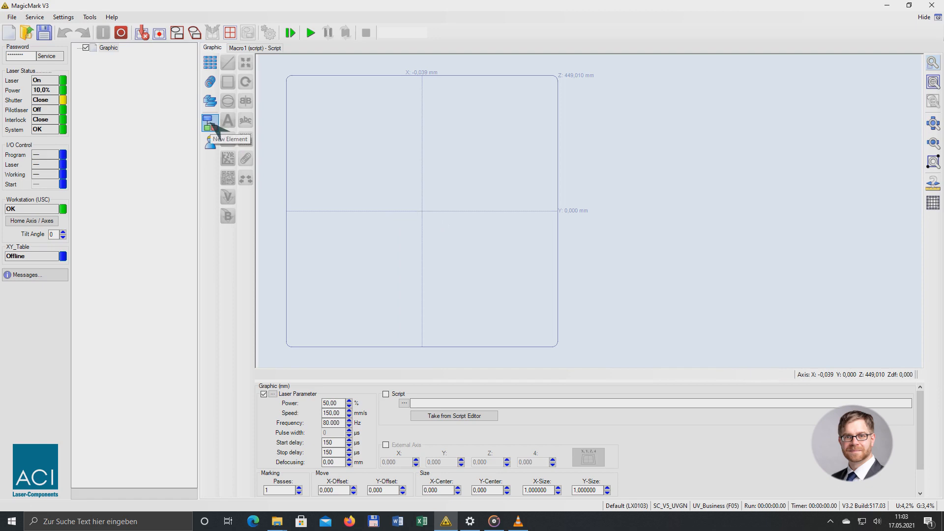
Add a new element to the graphic and nest a second element beneath it
left_click(210, 124)
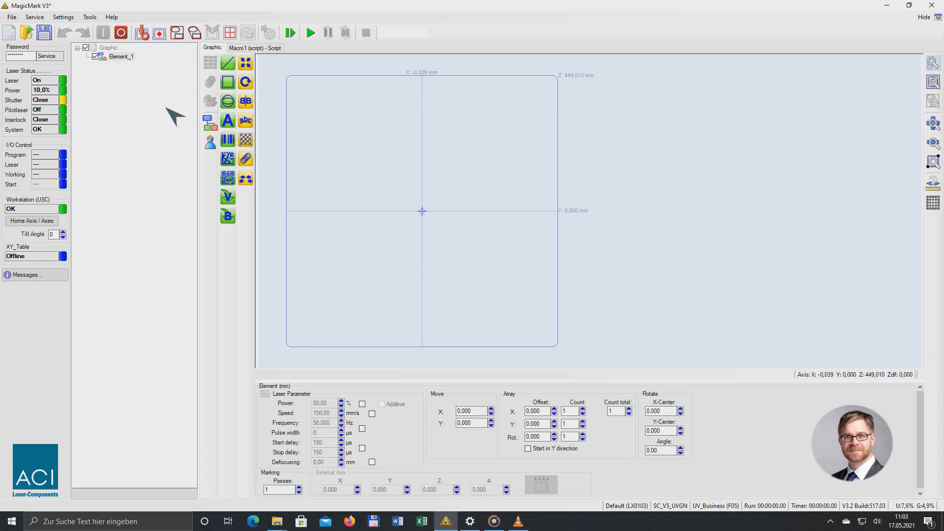
left_click(145, 90)
left_click(113, 49)
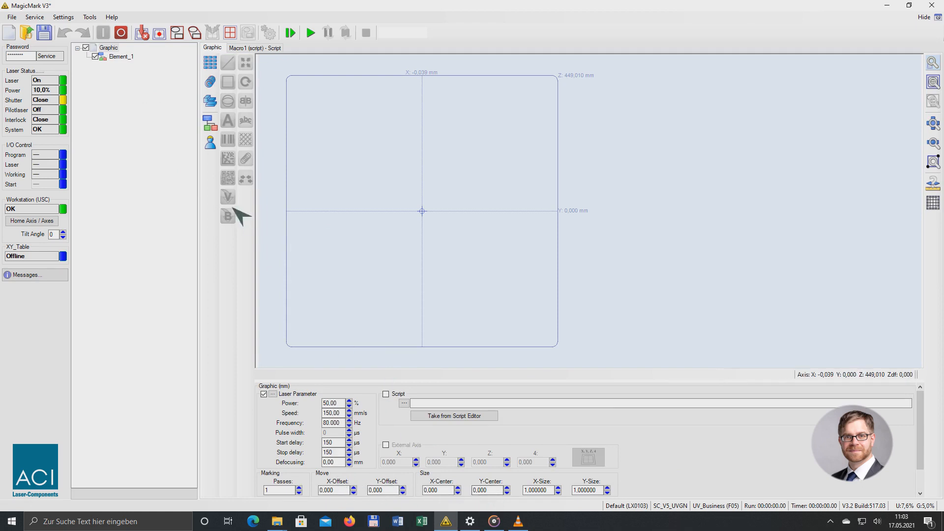
left_click(119, 57)
left_click(214, 125)
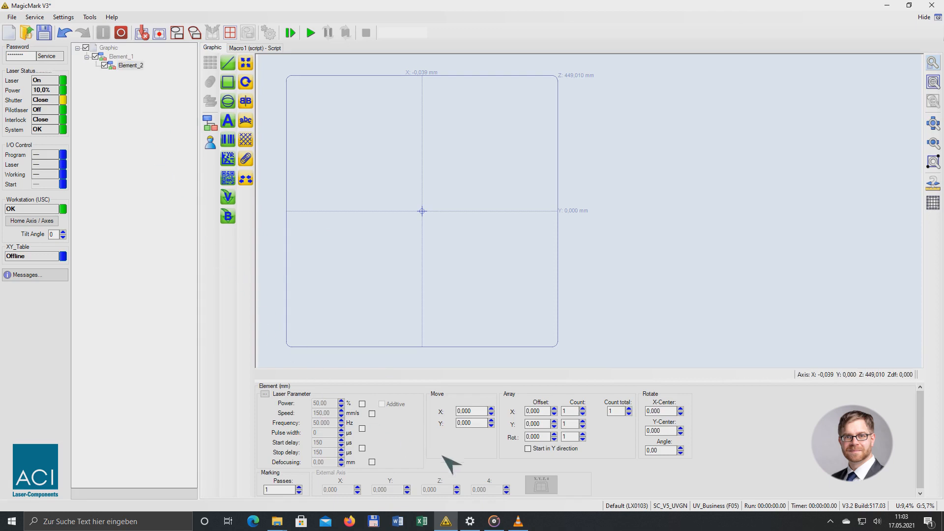
Insert a text object inside the nested element
left_click(121, 56)
left_click(129, 66)
left_click(227, 120)
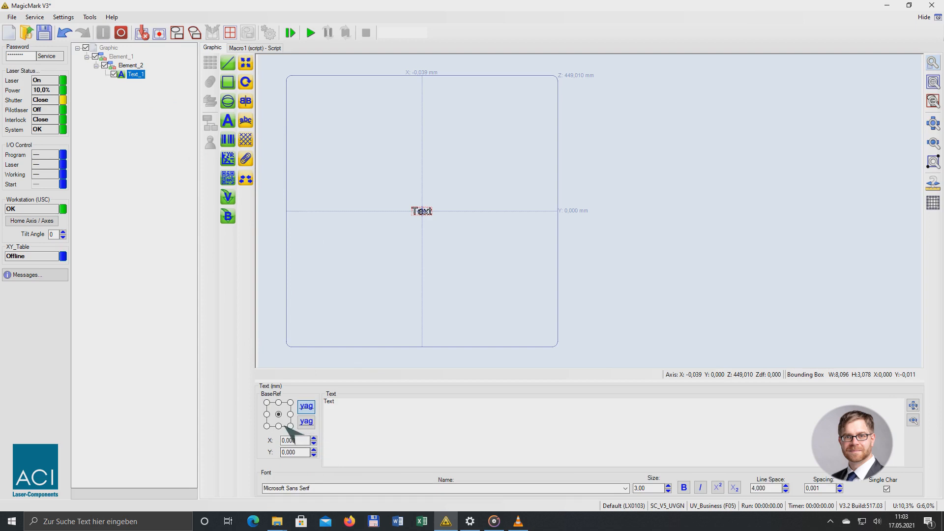
Check the settings of the text, its parent elements and the graphic, and delete the top-level element with its contents
left_click(128, 66)
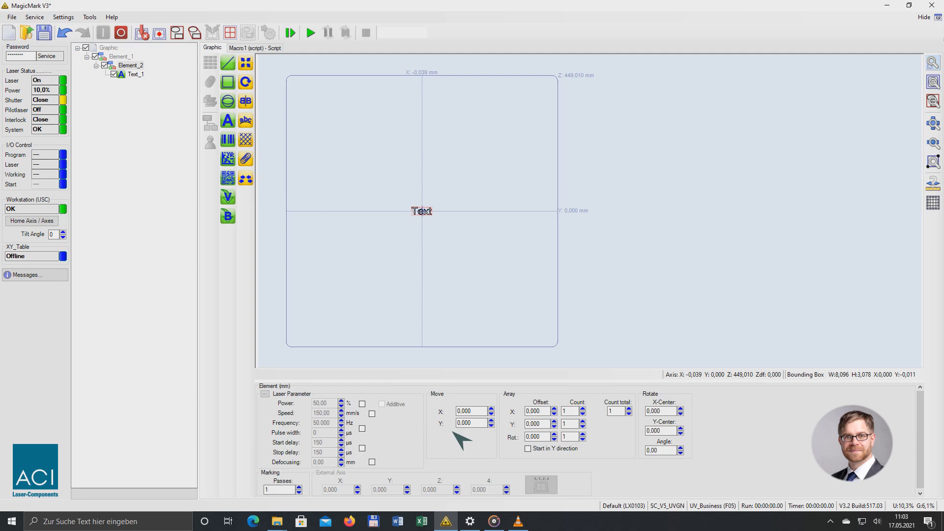
left_click(136, 74)
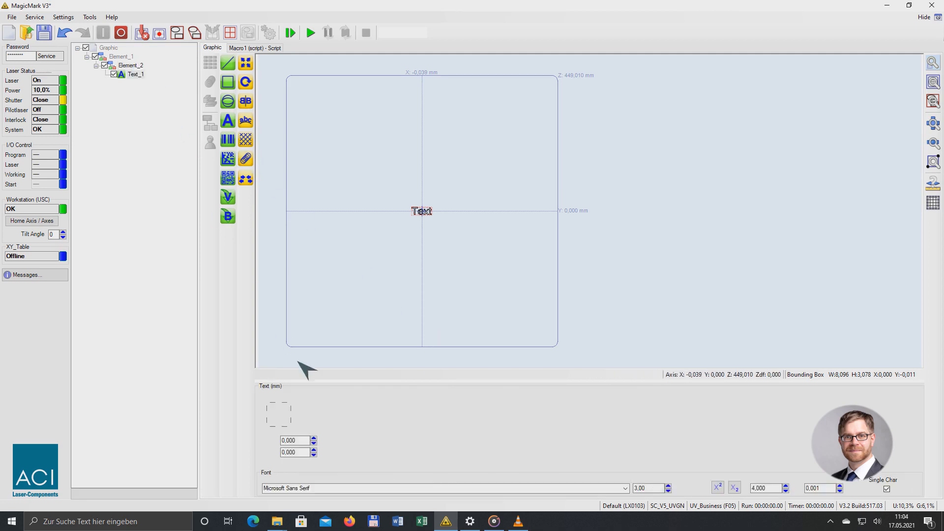
left_click(129, 65)
left_click(120, 56)
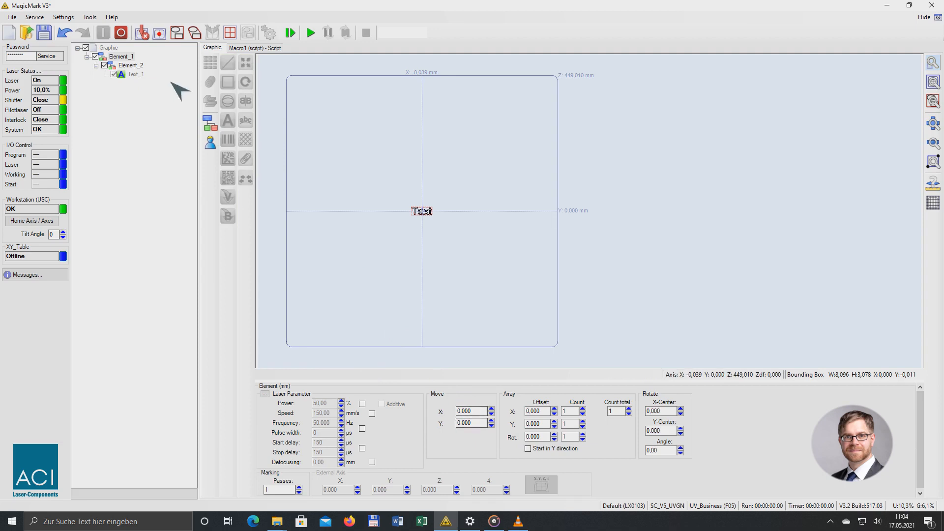
left_click(109, 47)
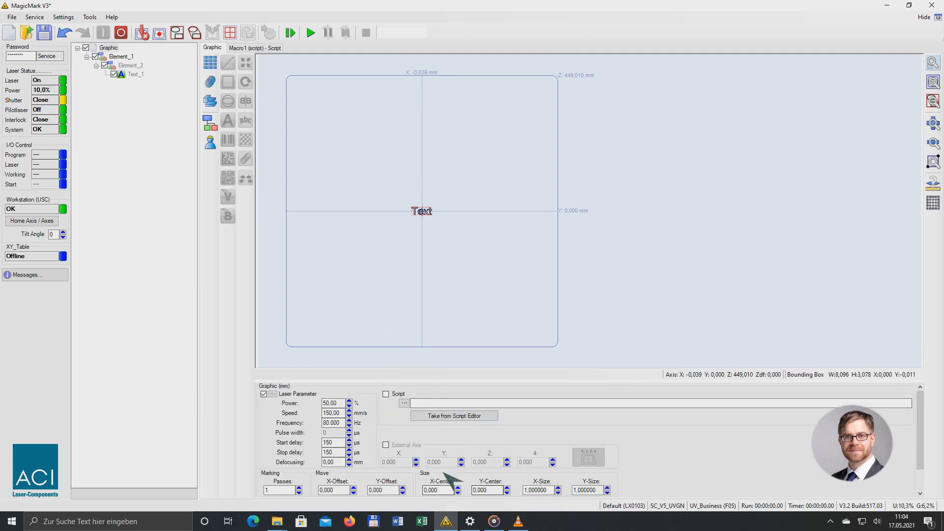
left_click(122, 57)
key("Delete")
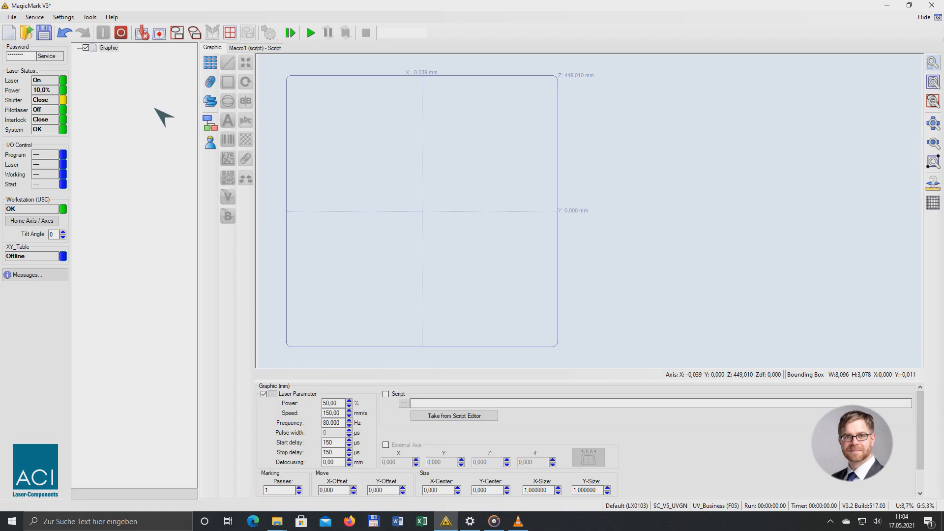
Add a new element to the empty graphic and rename it Layout
left_click(210, 122)
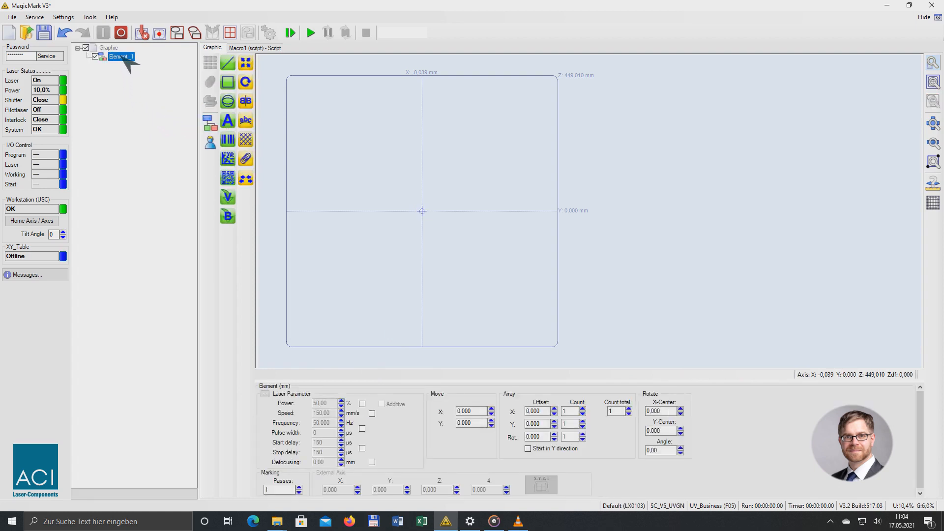
type("Layout")
key("Return")
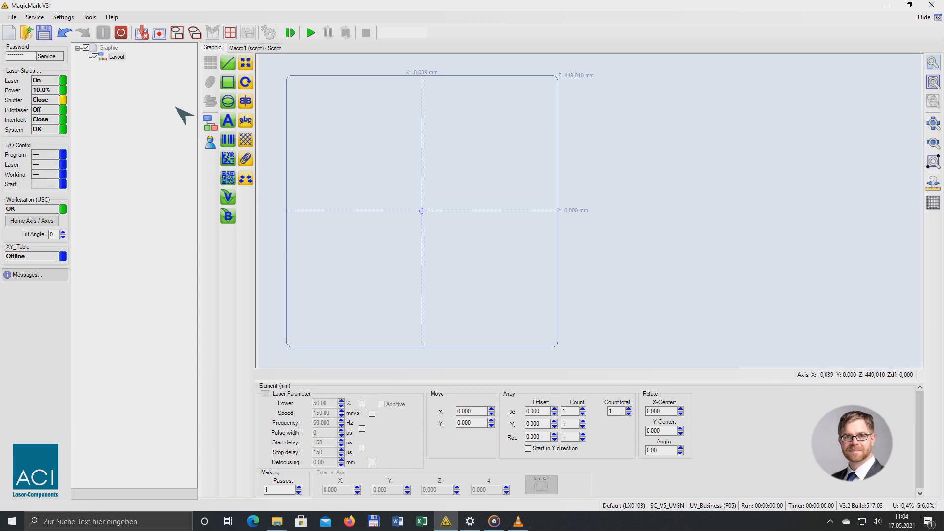
Add three sibling elements directly beneath the Layout element
left_click(211, 122)
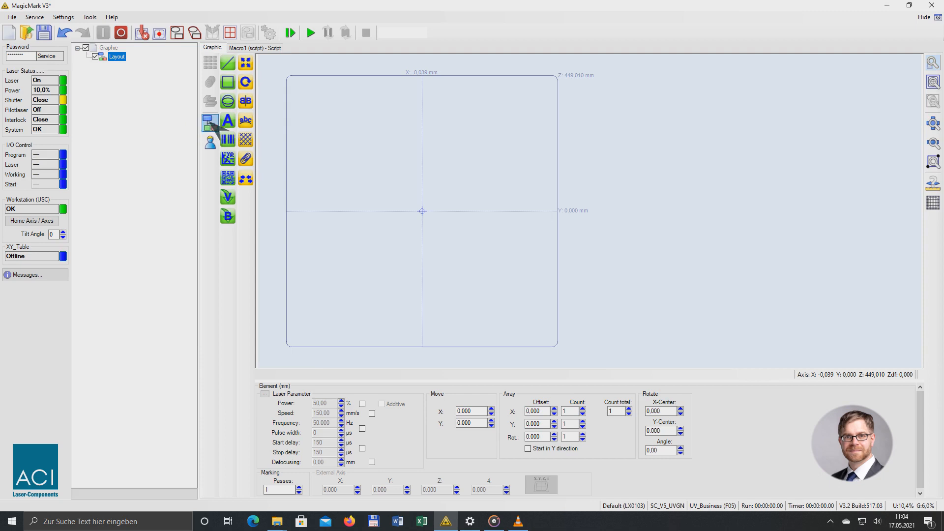
left_click(210, 122)
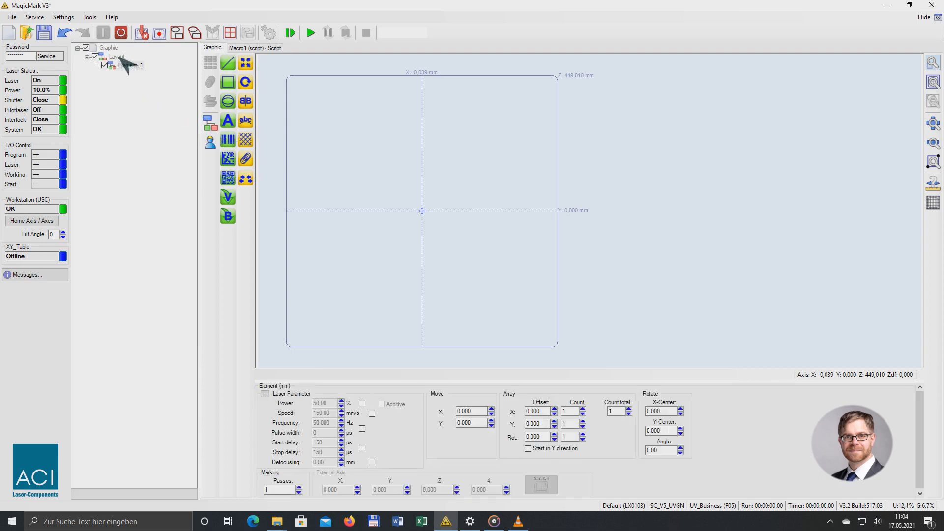
left_click(210, 122)
left_click(210, 122)
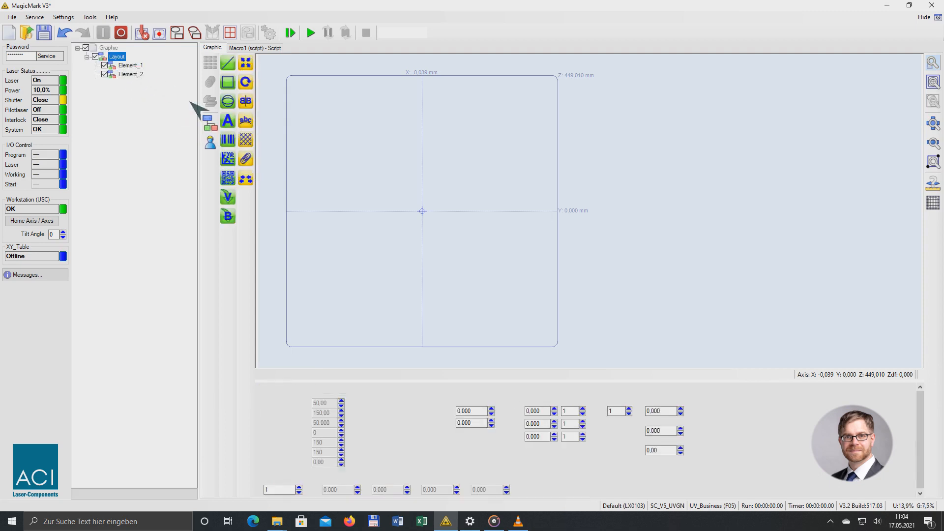
left_click(210, 122)
Rename the three elements under Layout as Text, Geometries and Codes, in that order
left_click(129, 66)
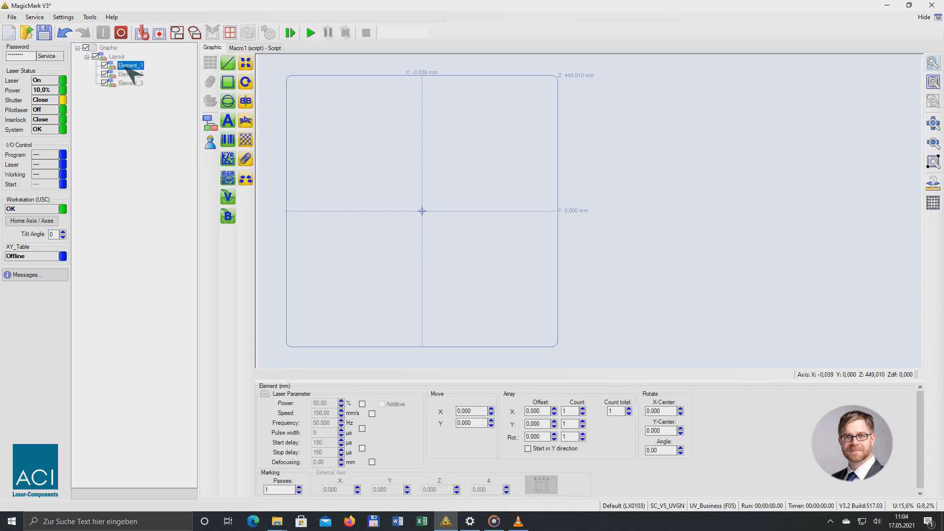
type("Text")
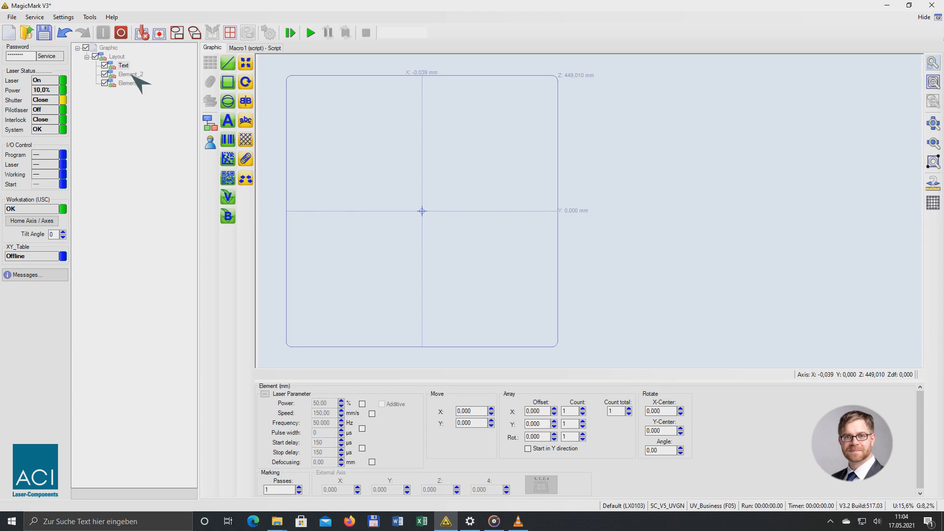
left_click(132, 74)
left_click(135, 83)
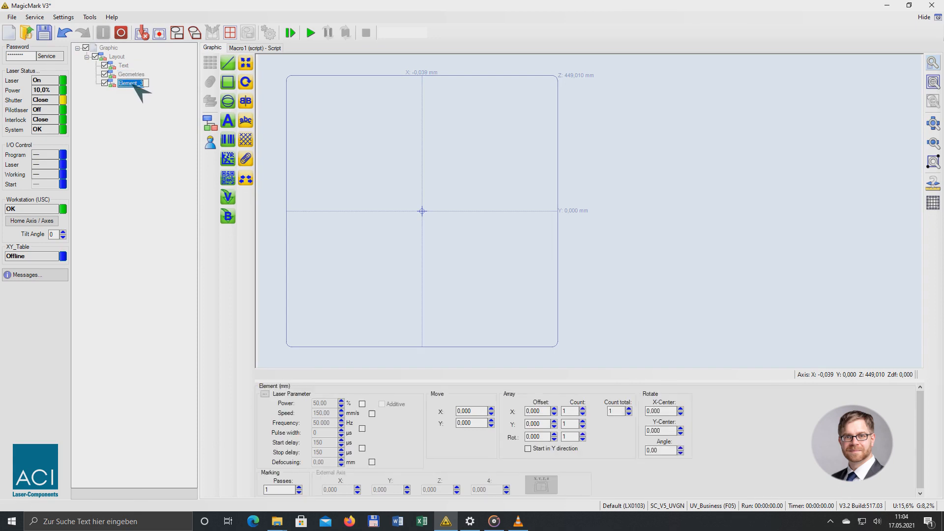
type("Codes")
Add a fourth element under Layout and rename it Graphics
left_click(117, 56)
left_click(210, 123)
left_click(131, 92)
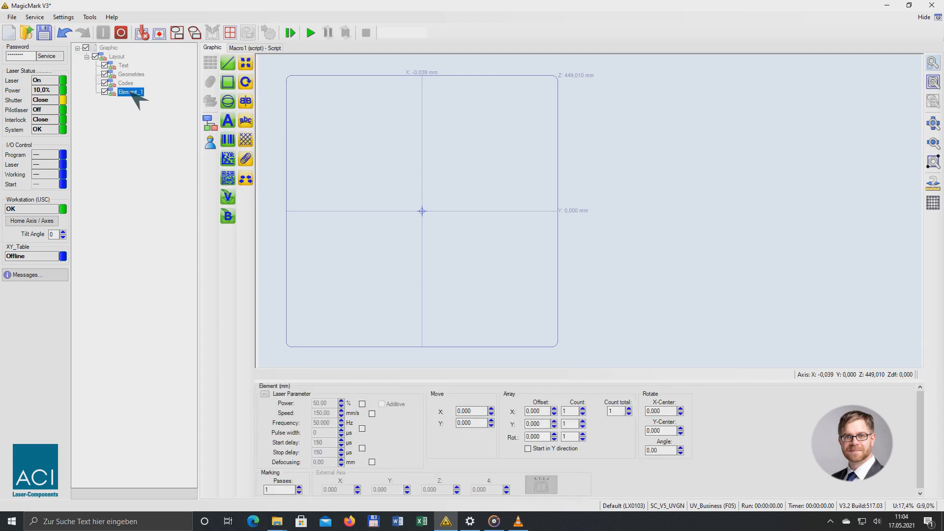
type("Graphics")
key("Return")
Add a fifth element under Layout and rename it Blind
left_click(130, 92)
left_click(210, 124)
left_click(128, 102)
type("B")
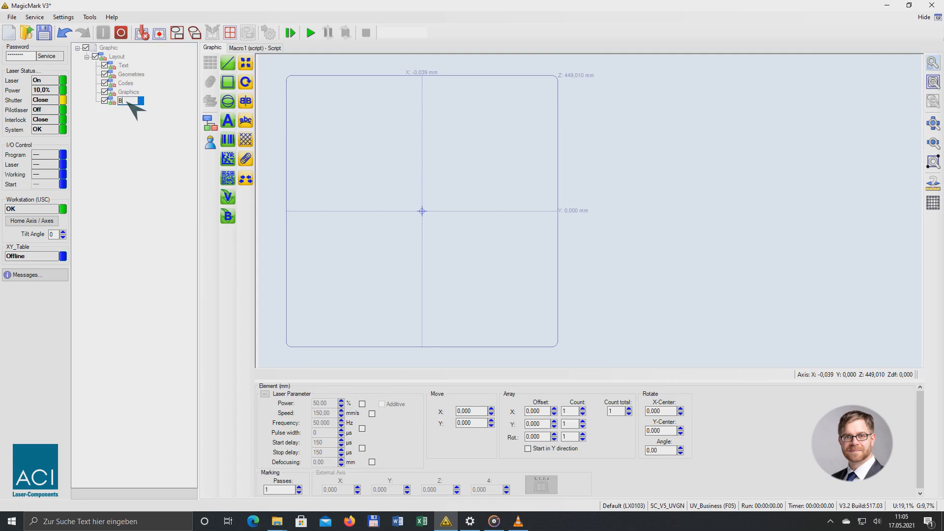
type("lind")
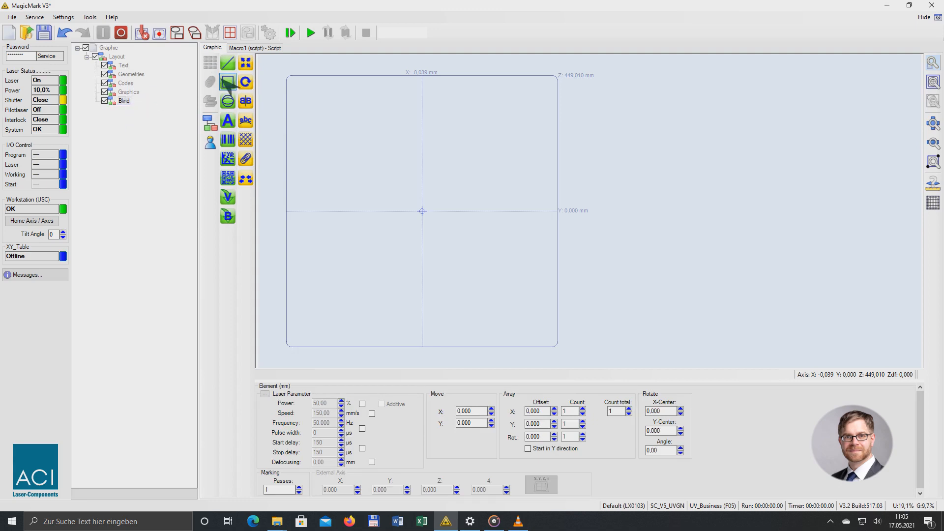
Insert a rectangle in the Blind element with a width of 80 mm and a height of 50 mm
left_click(227, 82)
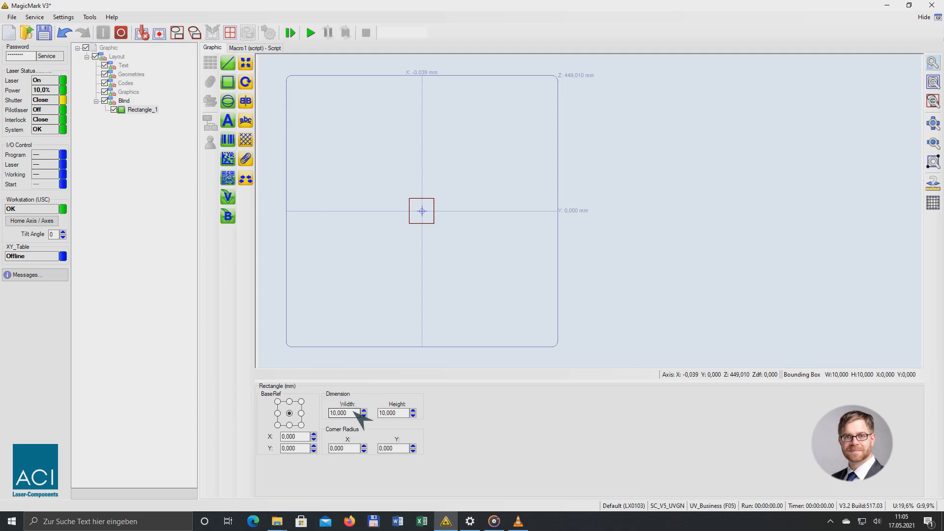
key("Tab")
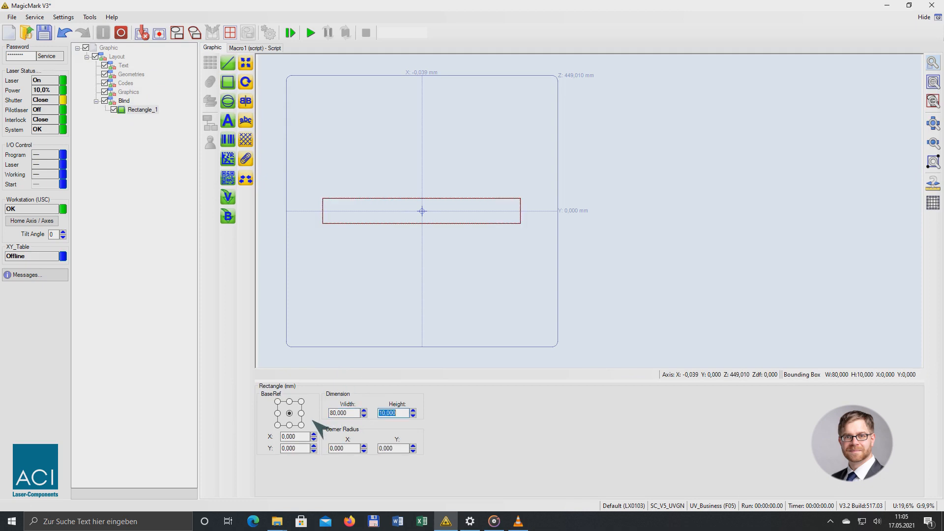
key("Return")
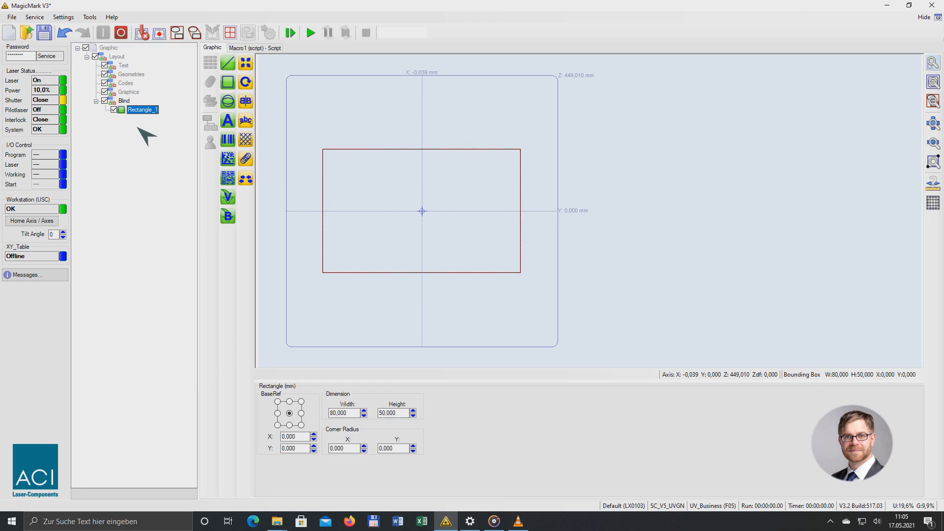
Set the marking passes of the Blind element to 0
left_click(124, 101)
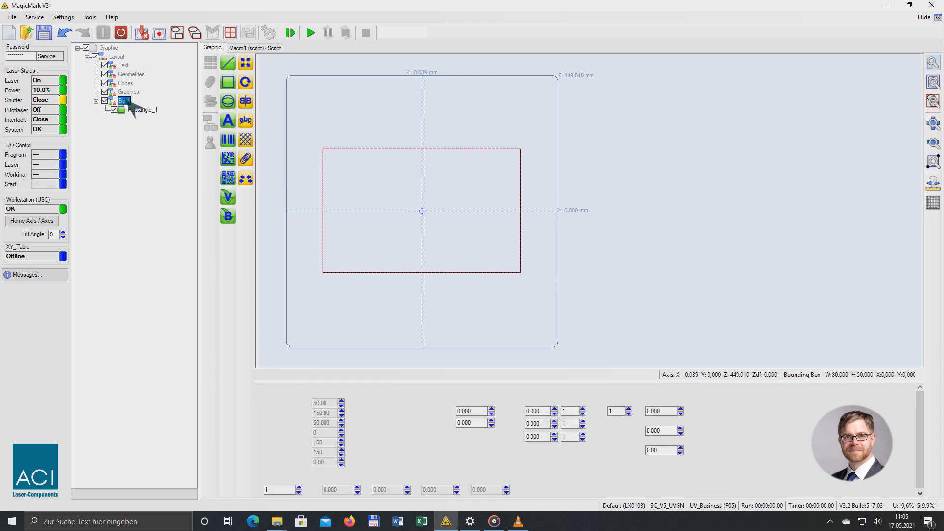
double_click(279, 490)
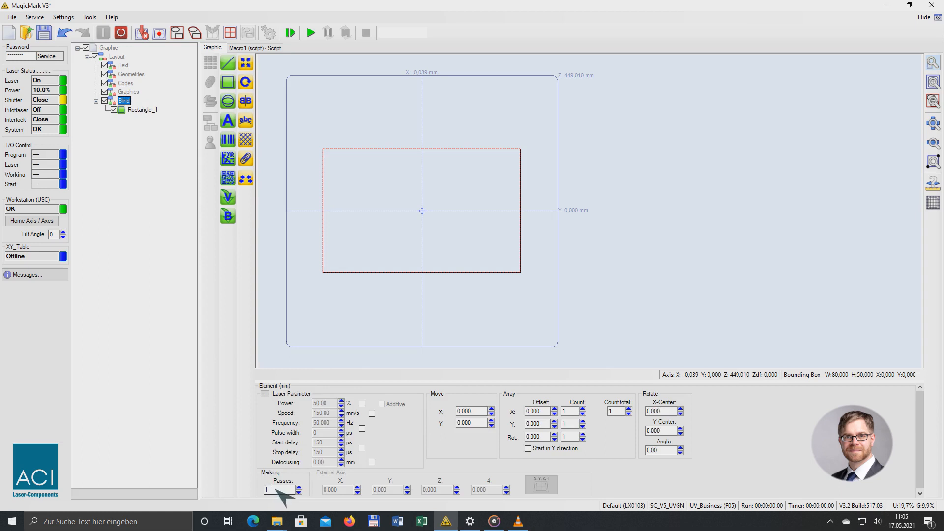
type("0")
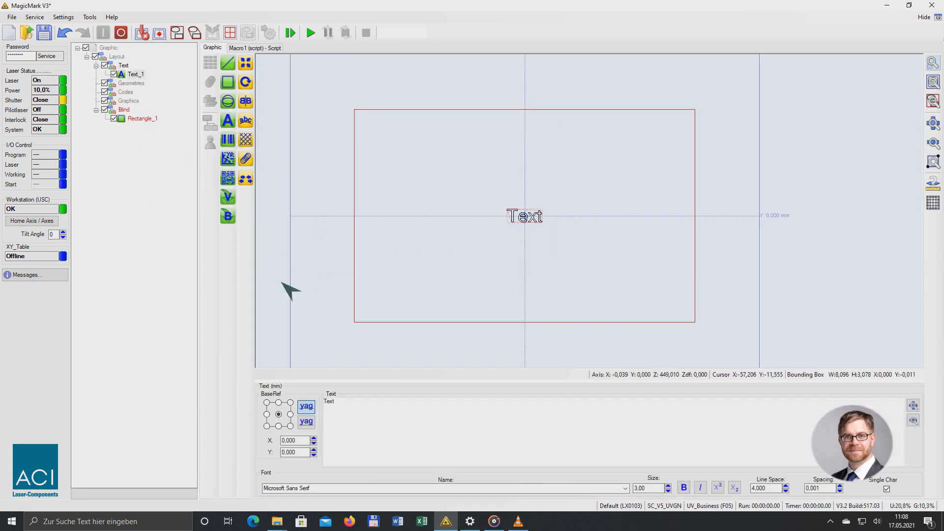
Replace the placeholder content of the text object with the three lines "max. pressure", "temperature" and "voltage"
left_click_drag(356, 401, 301, 405)
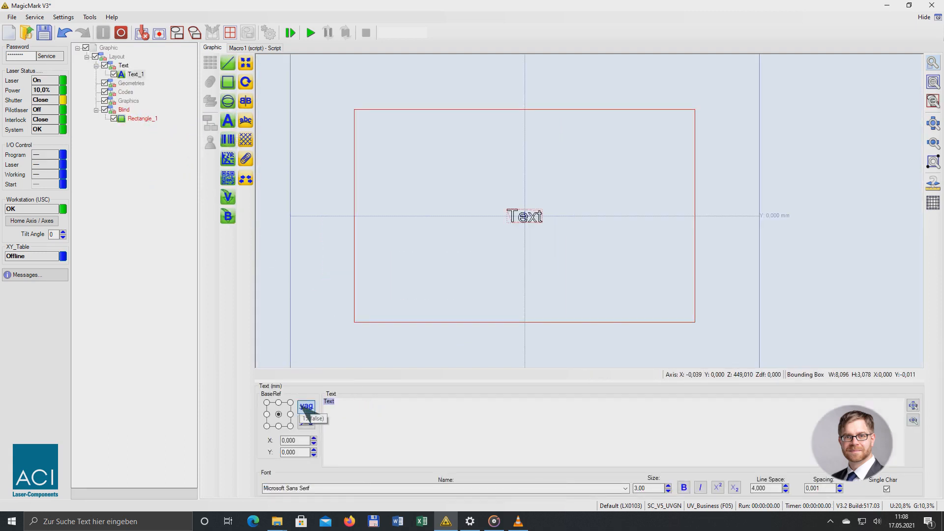
type("max. pressure")
key("Return")
type("temperature")
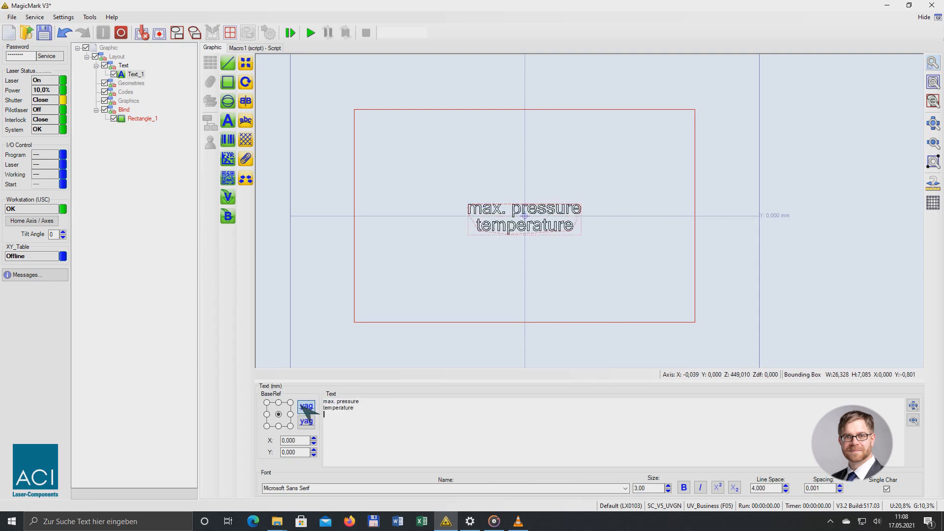
key("Return")
type("voltage")
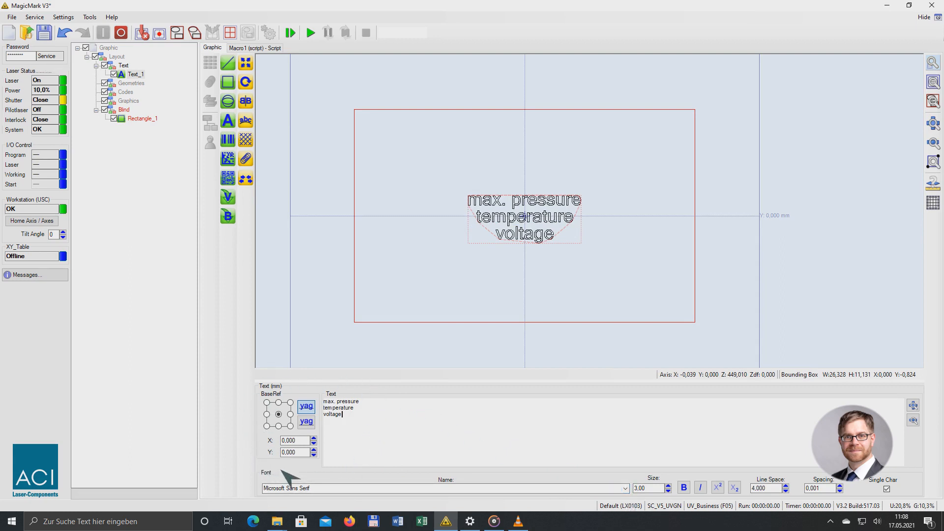
Set the base reference of the three-line text to its lower-left corner
left_click(266, 426)
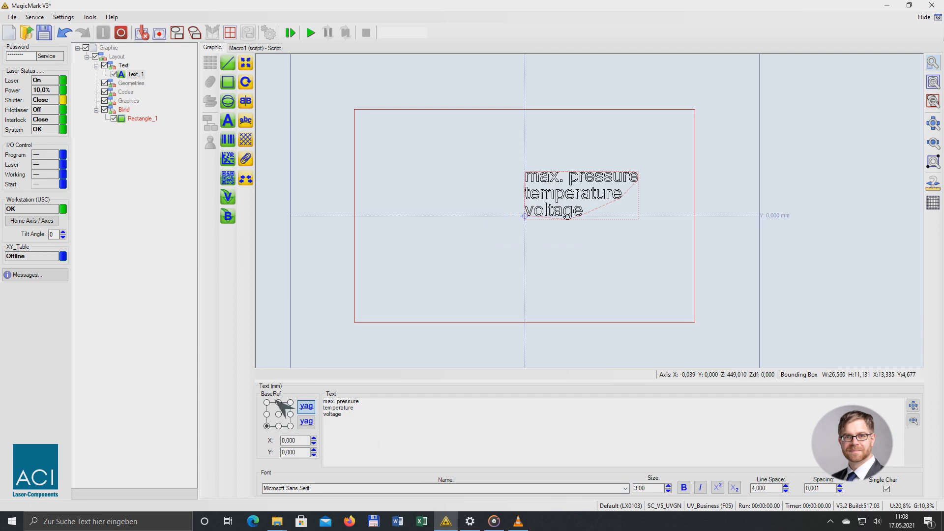
left_click(123, 66)
left_click(134, 74)
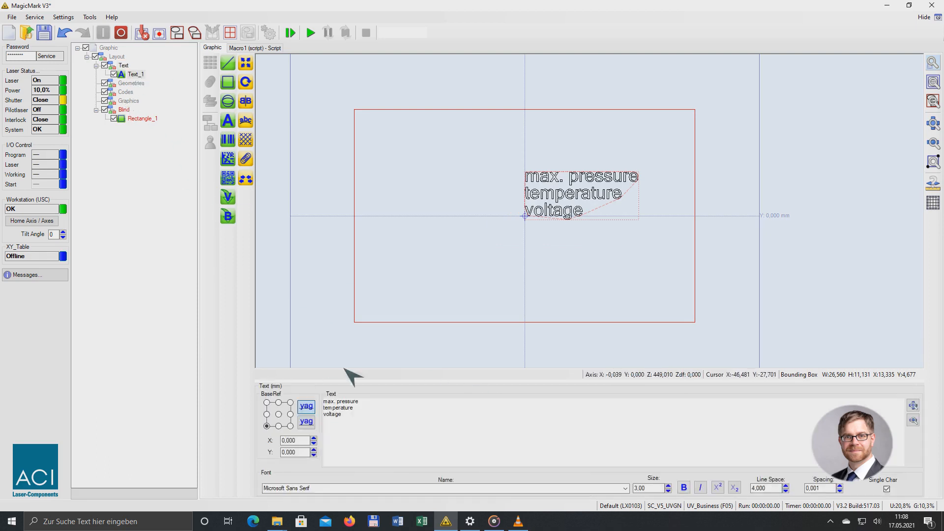
Change the font of the three-line text to Arial
left_click(625, 488)
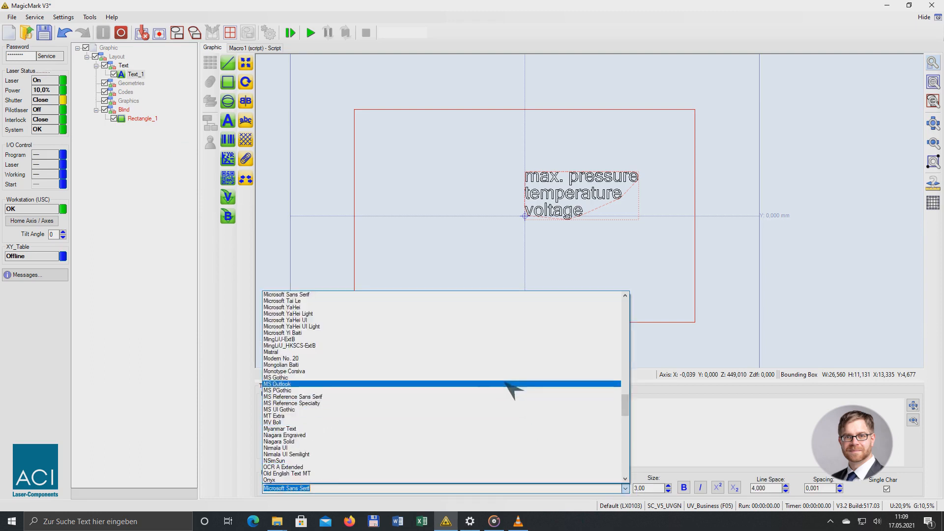
type("a")
key("Return")
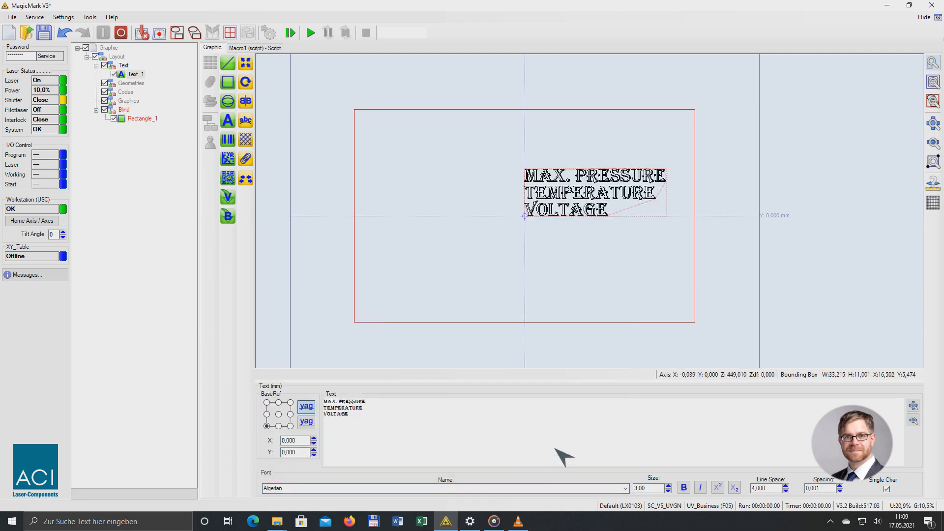
left_click(624, 488)
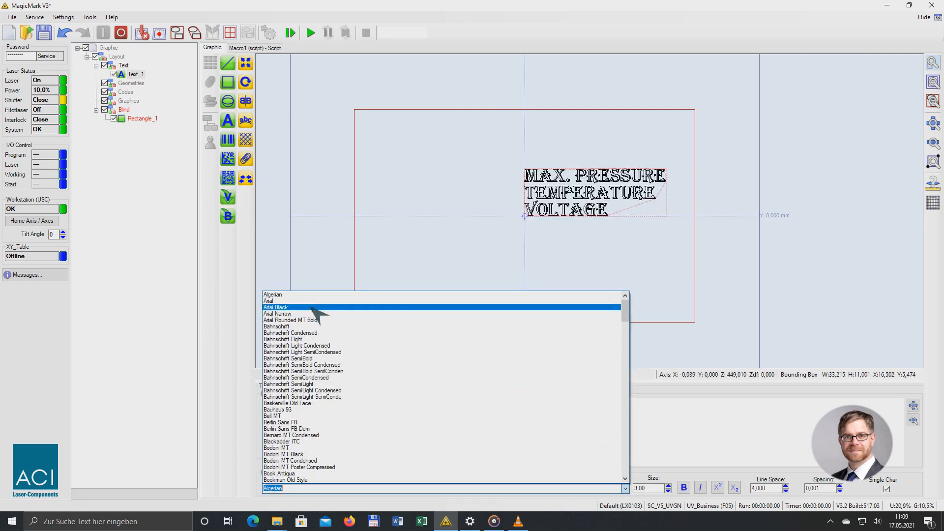
left_click(320, 306)
key("Tab")
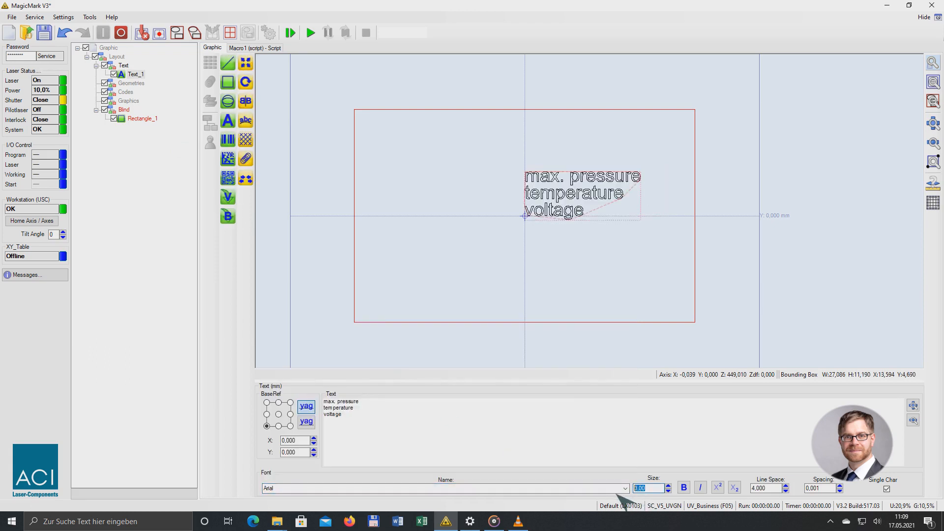
Set the three-line text's size to 2 and move it to about X -28.6, Y -14.4 in the outline's lower-left area
key("Return")
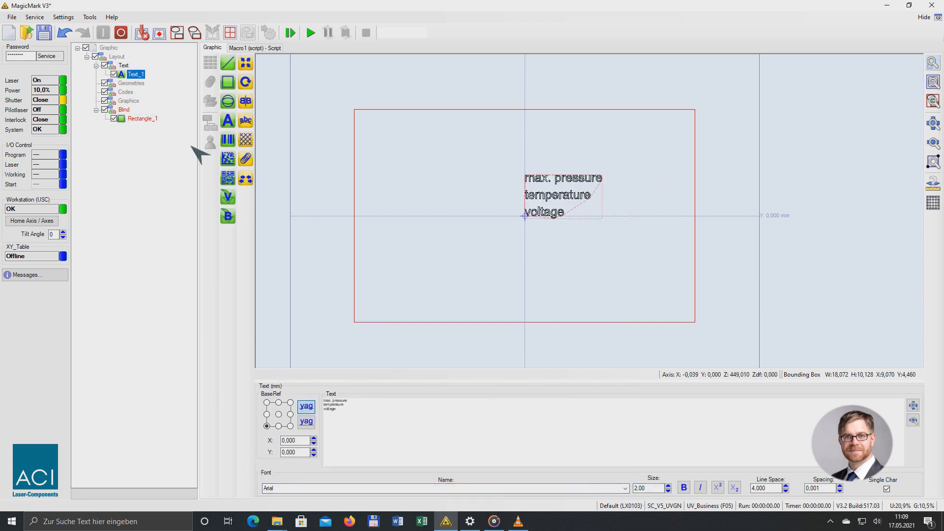
left_click_drag(466, 257, 344, 318)
Duplicate the three-line text object and shift the copy horizontally to X -5.601
right_click(139, 74)
left_click(168, 99)
right_click(140, 77)
left_click(165, 121)
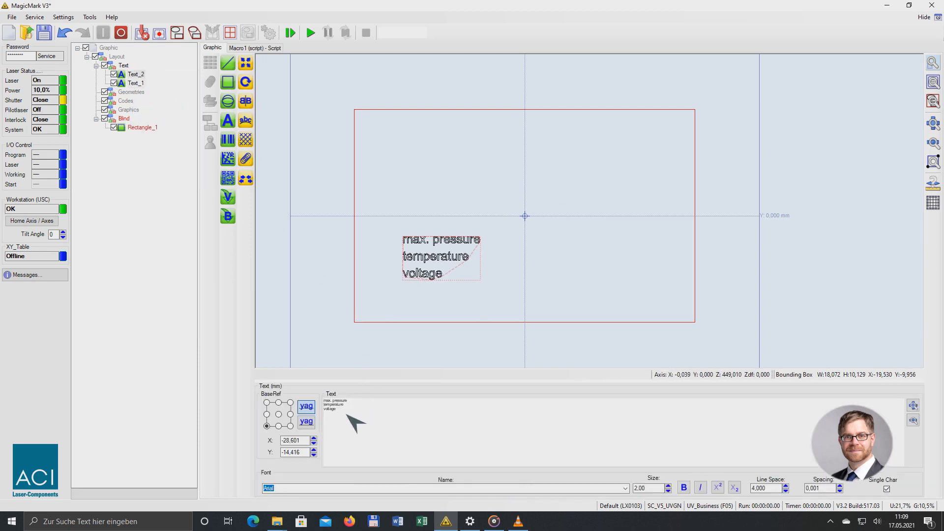
scroll(304, 443, "up", 16)
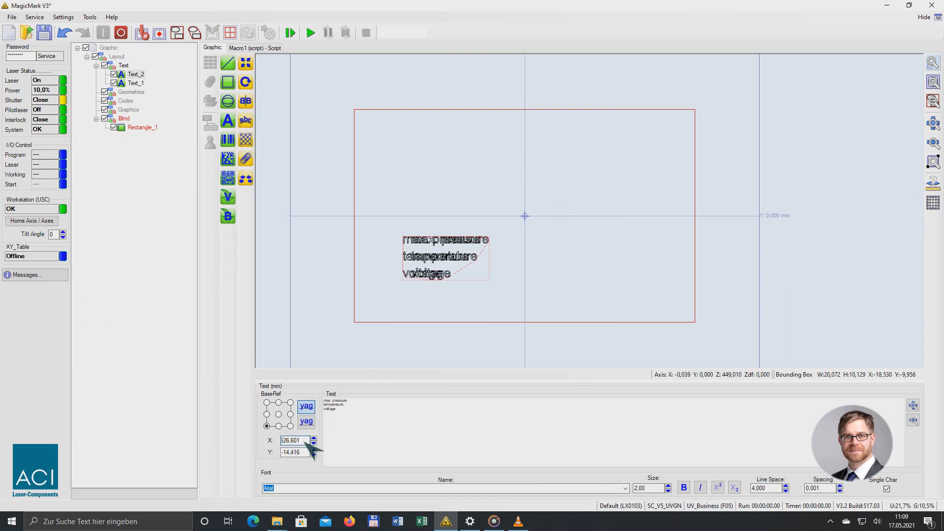
scroll(304, 442, "up", 18)
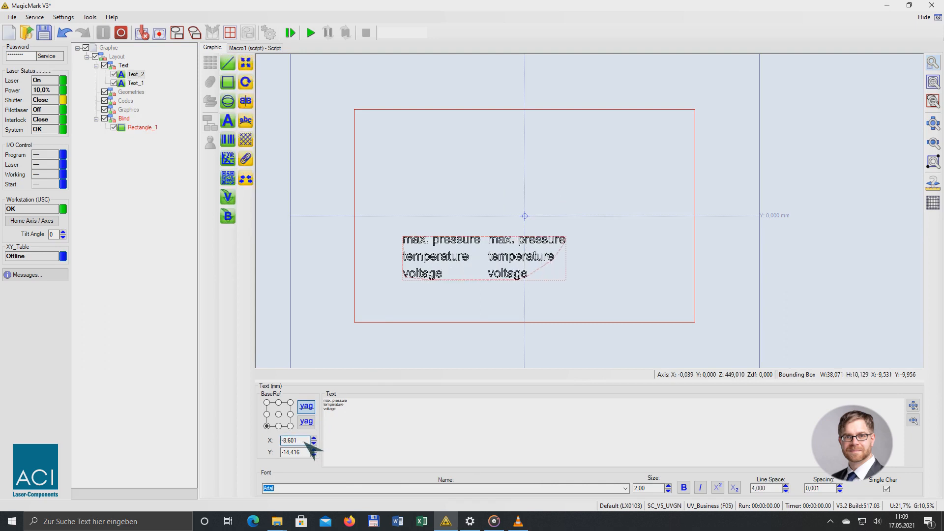
Replace the copied text's content with the three lines "50 Bar", "24°C" and "240V"
left_click_drag(347, 409, 311, 394)
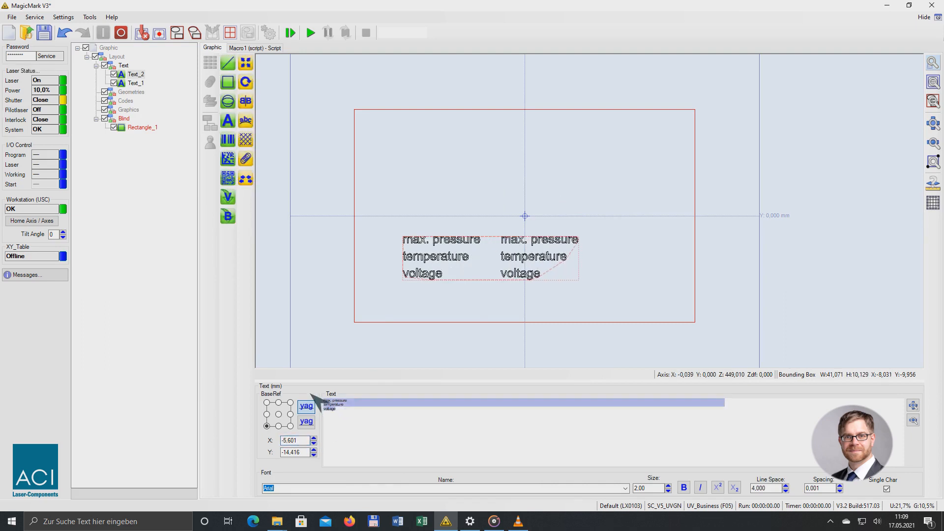
type("50")
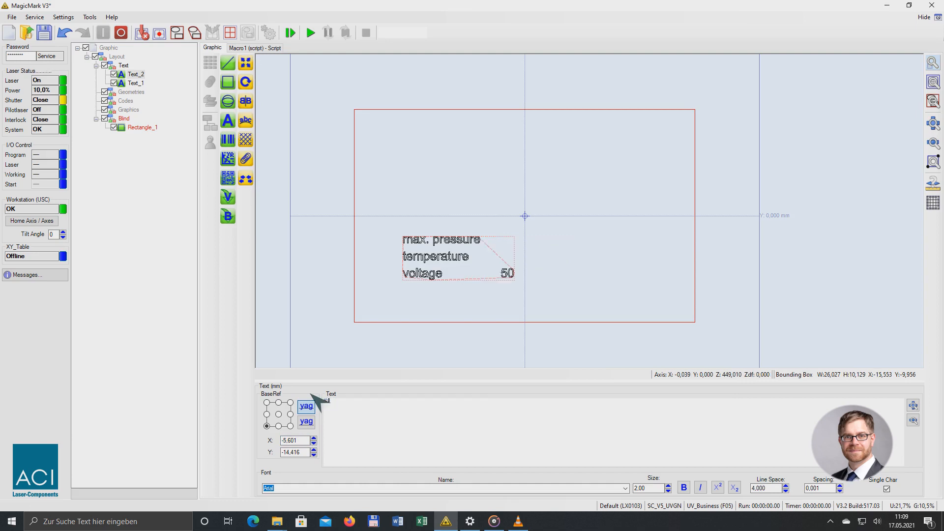
type(" Bar")
key("Return")
type("24°C")
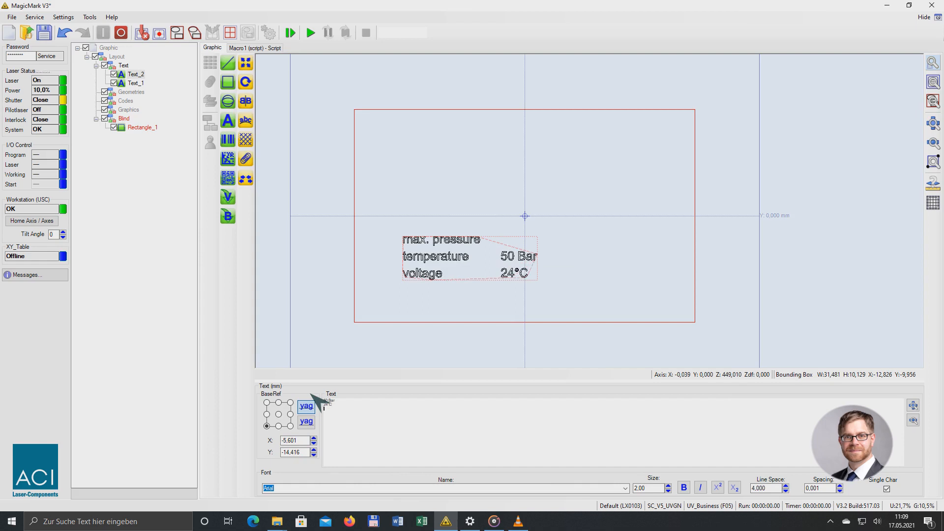
key("Return")
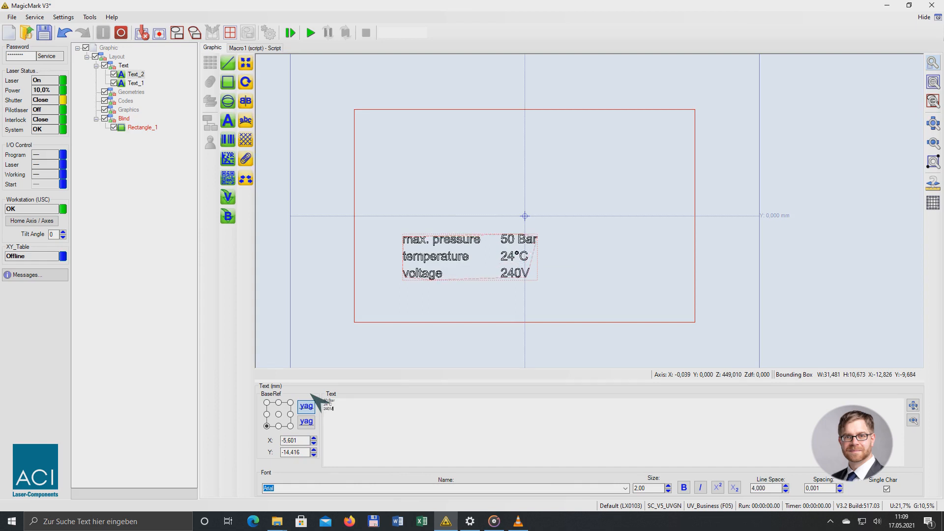
Add a sub-element named "table horizontal" under the Geometries element
left_click(148, 186)
left_click(131, 92)
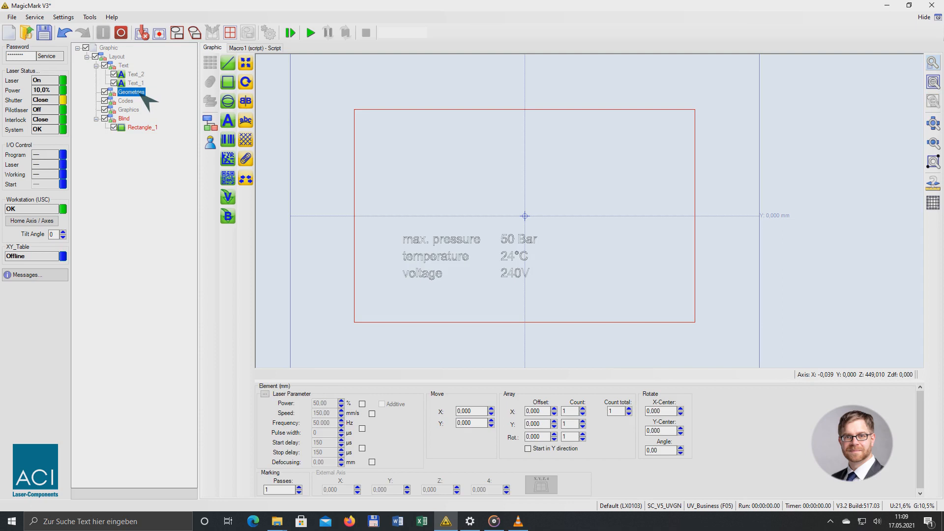
left_click(210, 122)
left_click(138, 103)
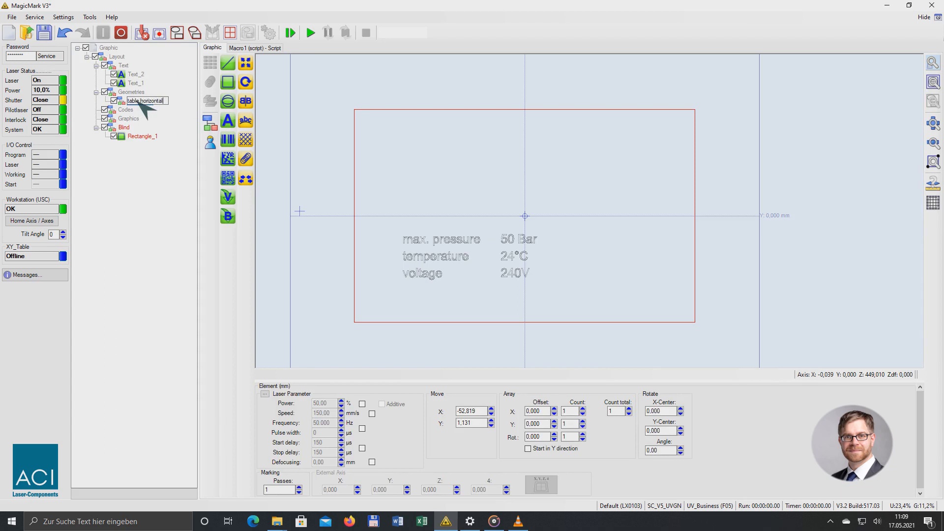
left_click(157, 166)
Add a second sub-element named "table vertical" under the Geometries element
left_click(132, 93)
left_click(210, 123)
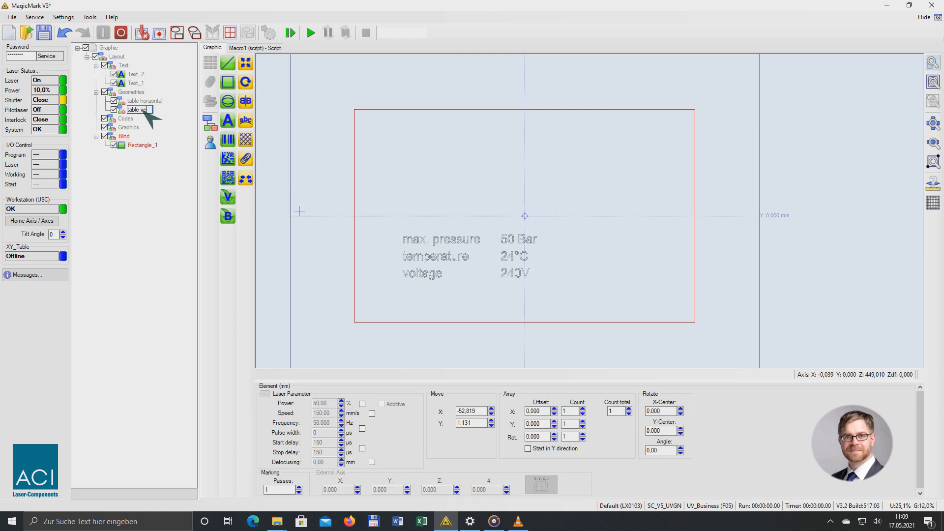
left_click(152, 201)
Add a rectangle to table horizontal, base it on its lower-left corner and place it just above the "max. pressure" line
left_click(160, 101)
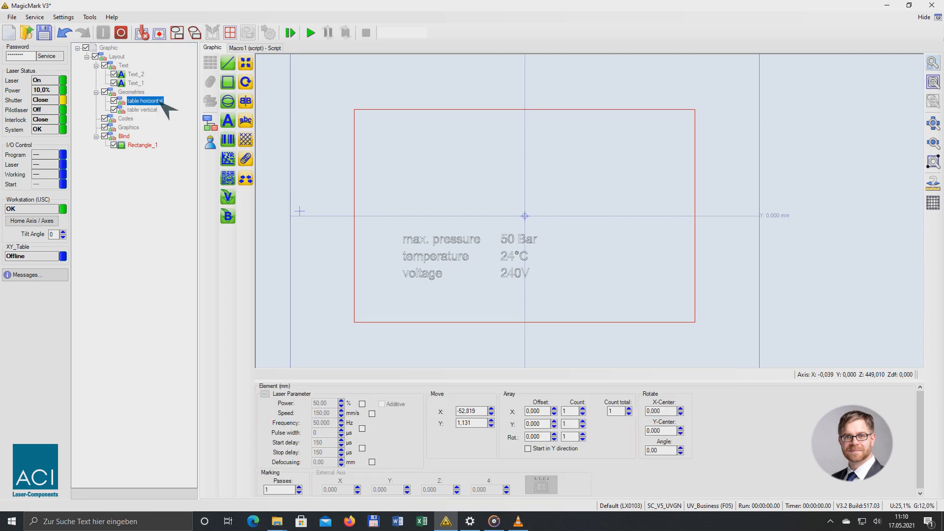
left_click(228, 82)
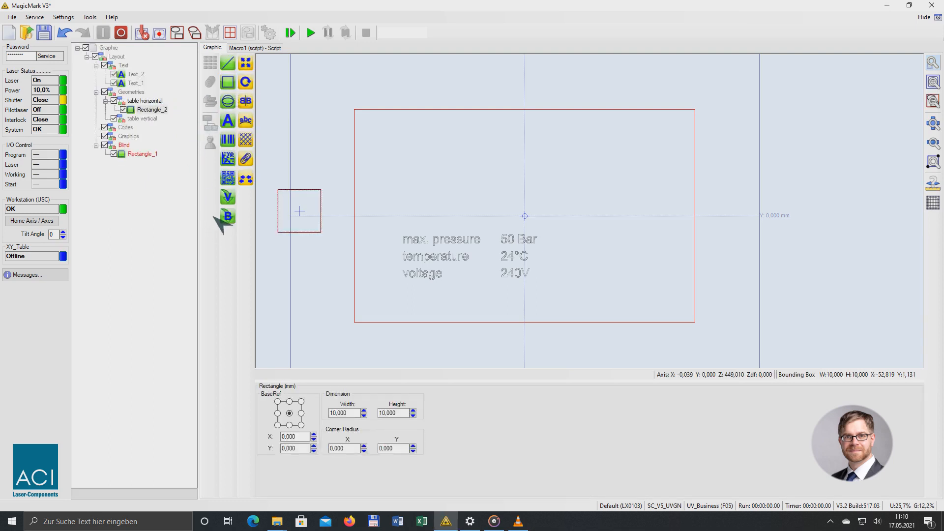
left_click(278, 425)
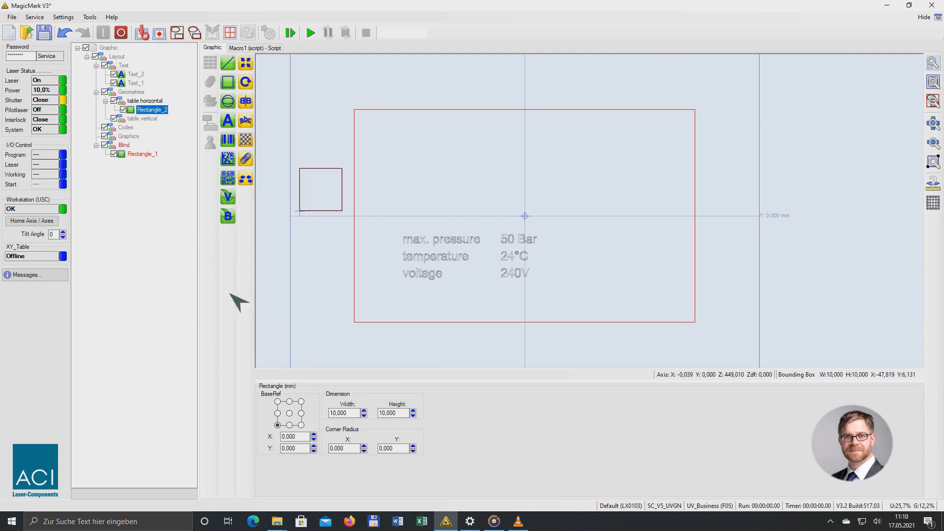
left_click_drag(365, 255, 462, 277)
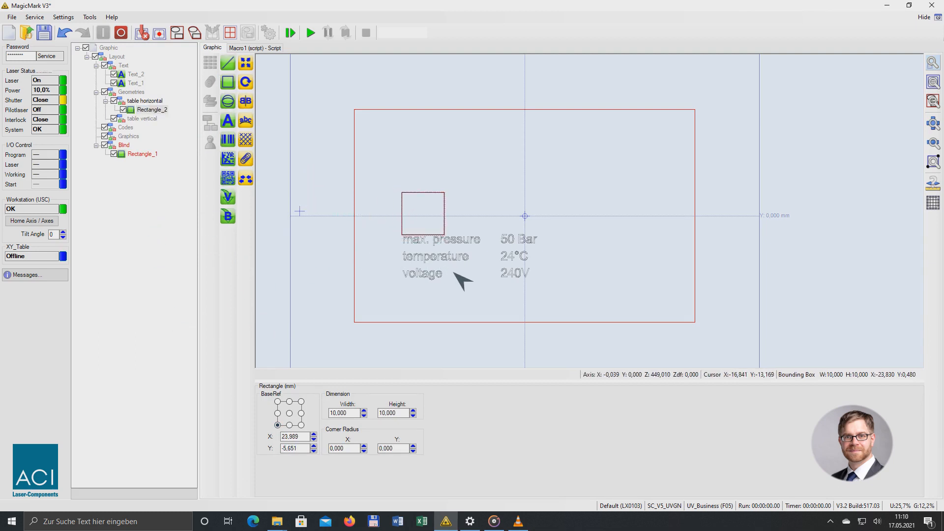
Set the table horizontal rectangle's width to 32 mm and its height to 0.3 mm
mouse_move(353, 414)
left_mouse_down()
mouse_move(322, 417)
mouse_move(348, 415)
left_mouse_up()
type("30")
key("Return")
type("32")
key("Return")
left_click(401, 415)
type("0,5")
key("Return")
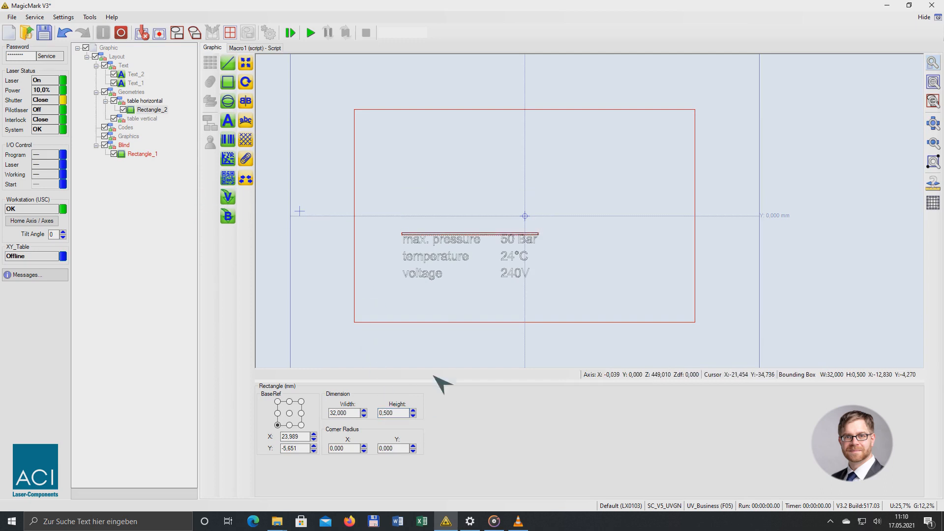
left_click(413, 416)
left_click(413, 415)
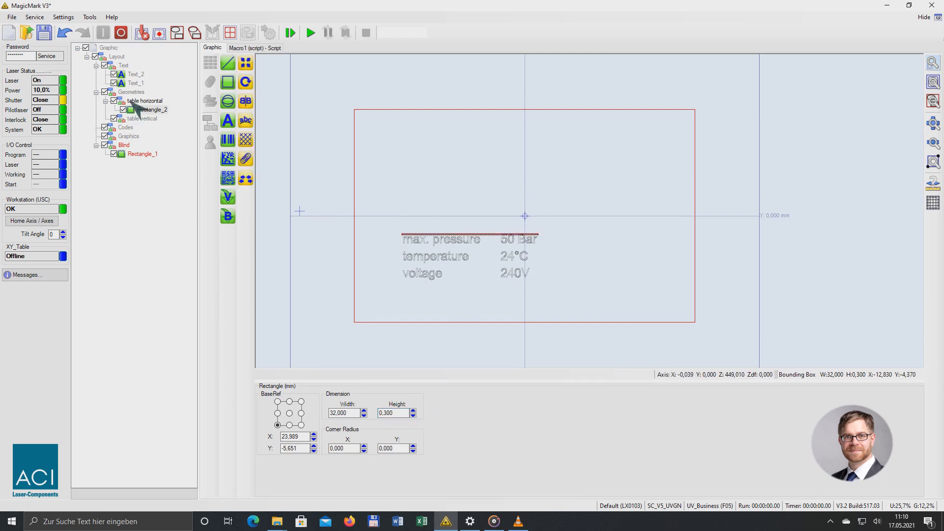
Array the table horizontal element in Y with a count of 4 and an offset of -3.5 mm
left_click(132, 101)
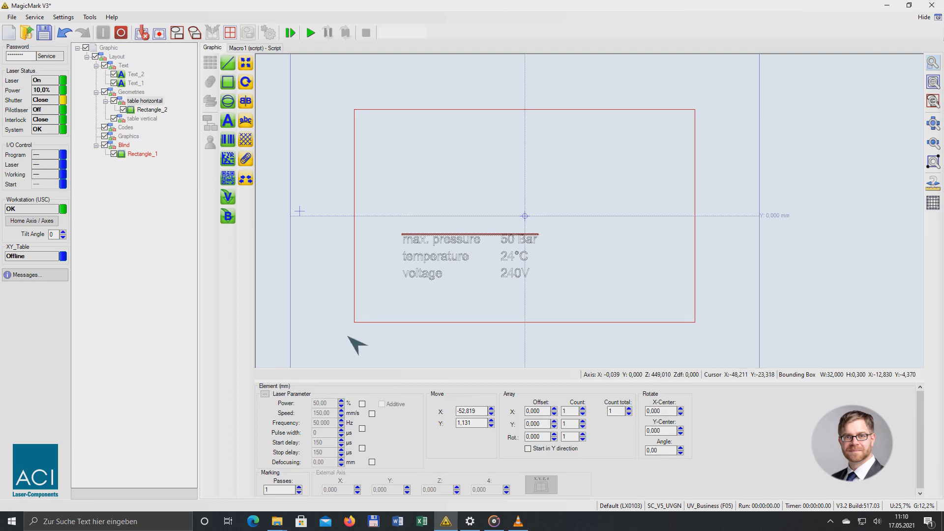
left_click(583, 421)
left_click(583, 421)
left_click(583, 421)
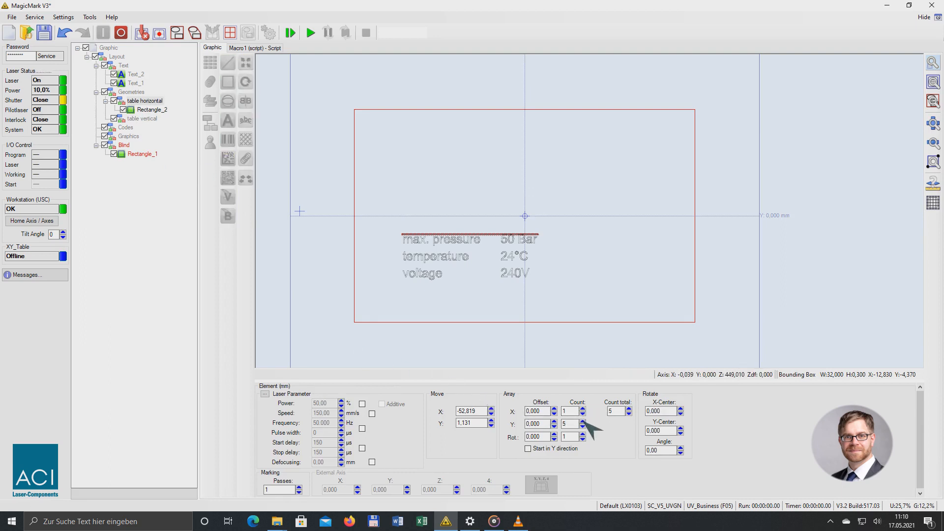
left_click(582, 421)
left_click(554, 422)
scroll(546, 427, "up", 20)
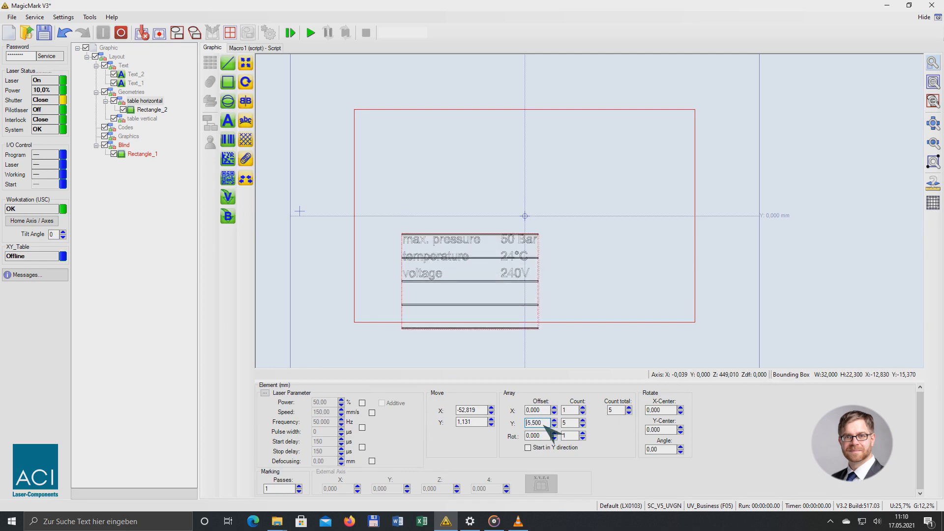
scroll(545, 427, "down", 20)
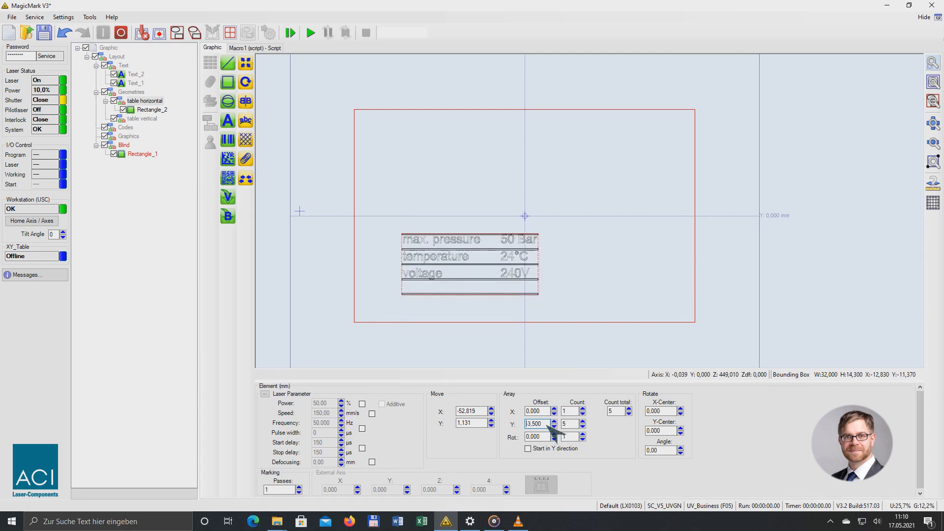
left_click(582, 426)
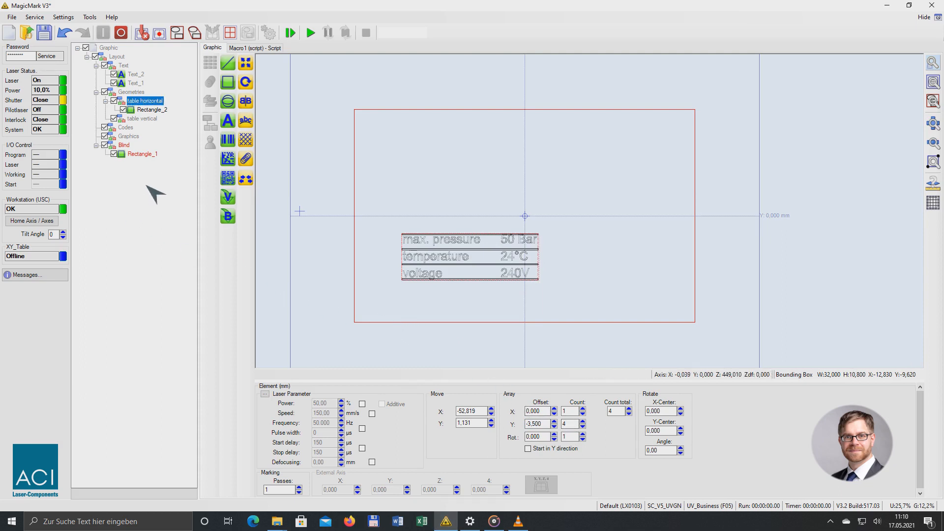
Nudge the horizontal lines to about X -53.28, Y 1.477 and set their Y array offset to -3.82 mm
mouse_move(406, 223)
left_mouse_down()
mouse_move(388, 205)
mouse_move(407, 192)
mouse_move(419, 209)
mouse_move(405, 221)
left_mouse_up()
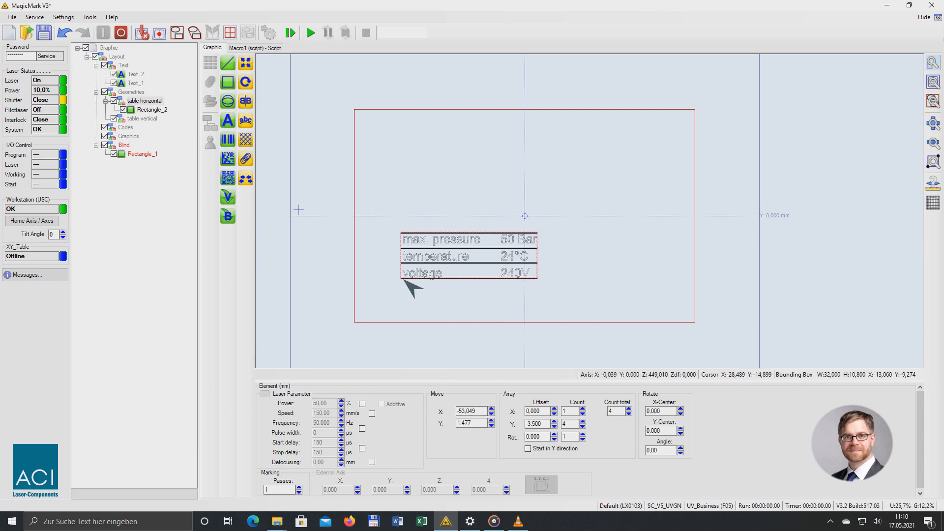
mouse_move(404, 273)
left_mouse_down()
mouse_move(413, 265)
mouse_move(403, 281)
left_mouse_up()
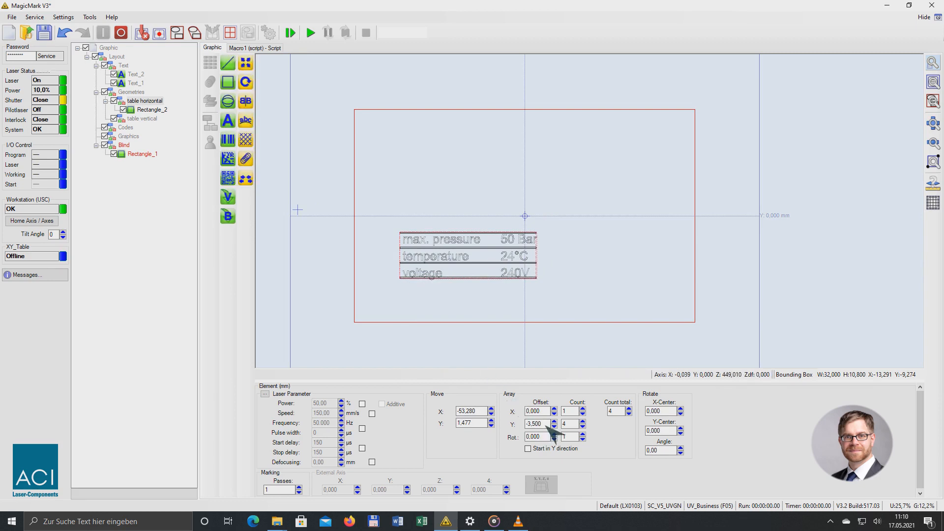
scroll(547, 423, "down", 5)
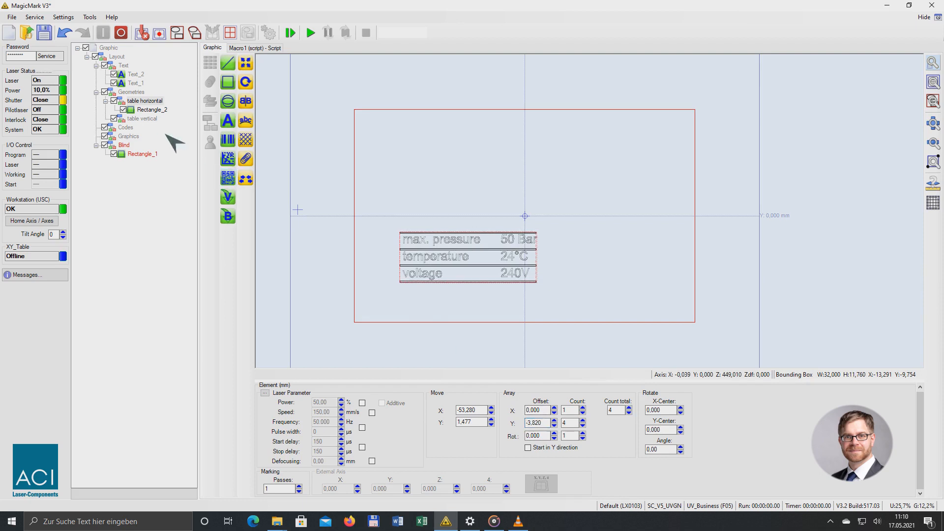
Add a 0.5 mm wide rectangle to table vertical and move the element to the table's left edge, about X -29.87, Y -9.71
left_click(142, 119)
left_click(227, 81)
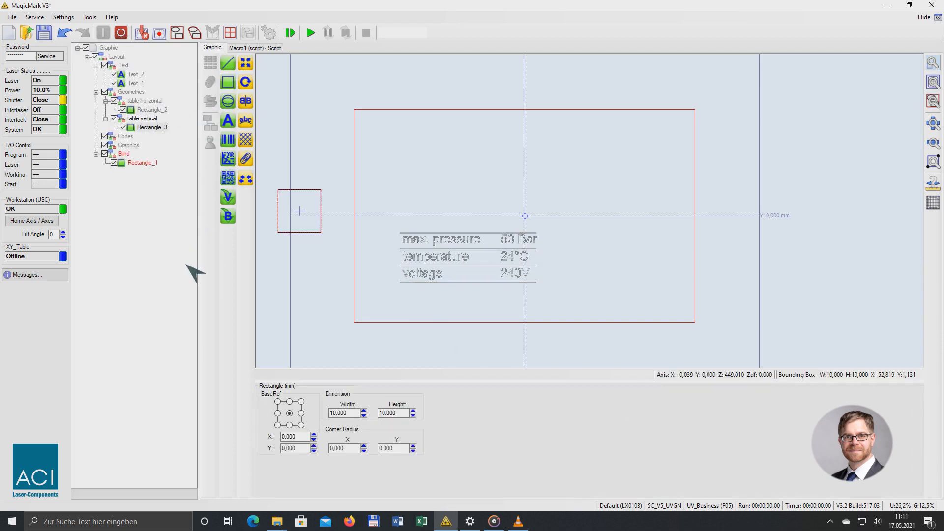
left_click_drag(397, 413, 301, 413)
right_click(320, 414)
key("Return")
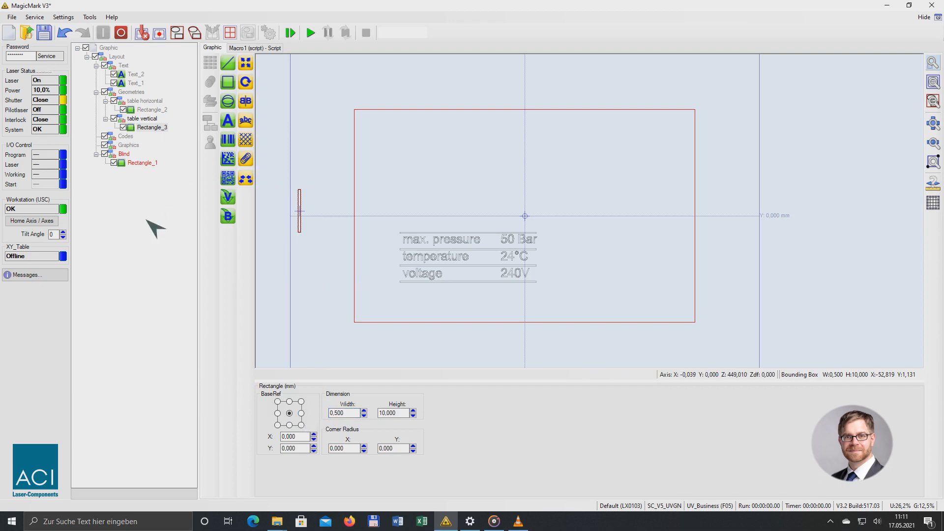
left_click(142, 120)
left_click_drag(316, 217, 415, 264)
Set the table vertical rectangle's height to 11 mm and its width to 0.3 mm
left_click(151, 128)
left_click(402, 413)
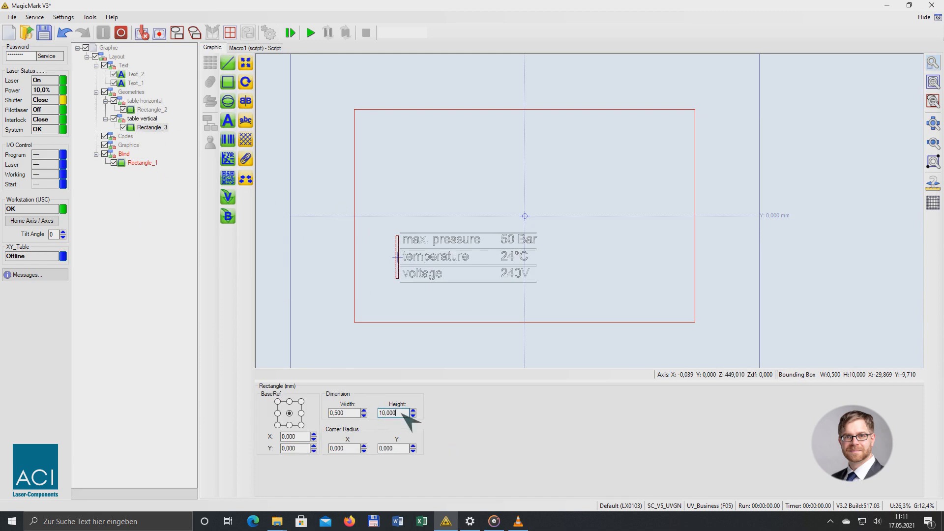
left_click(351, 413)
Array the table vertical element in X with a count of 3 and an offset of 16.5 mm
left_click(142, 118)
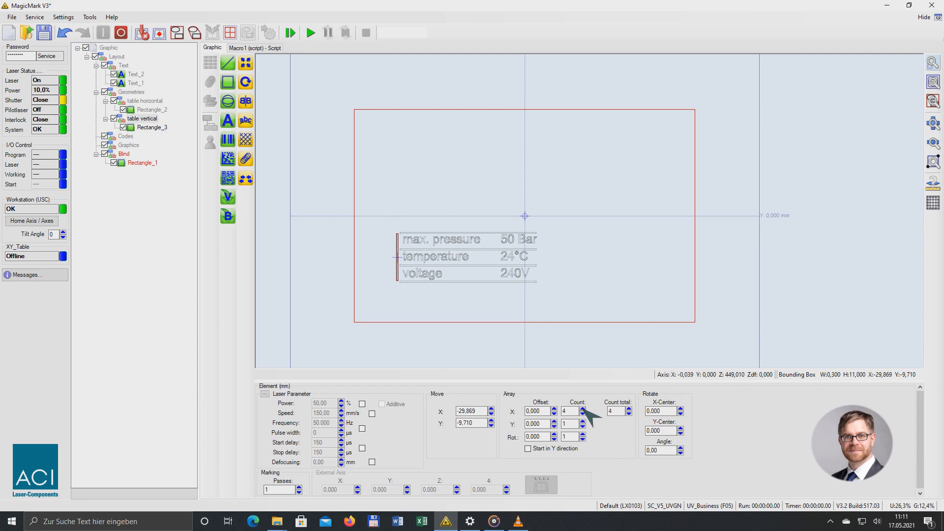
left_click(583, 413)
left_click(583, 413)
left_click(544, 410)
scroll(544, 410, "up", 10)
scroll(546, 412, "up", 7)
scroll(564, 413, "up", 1)
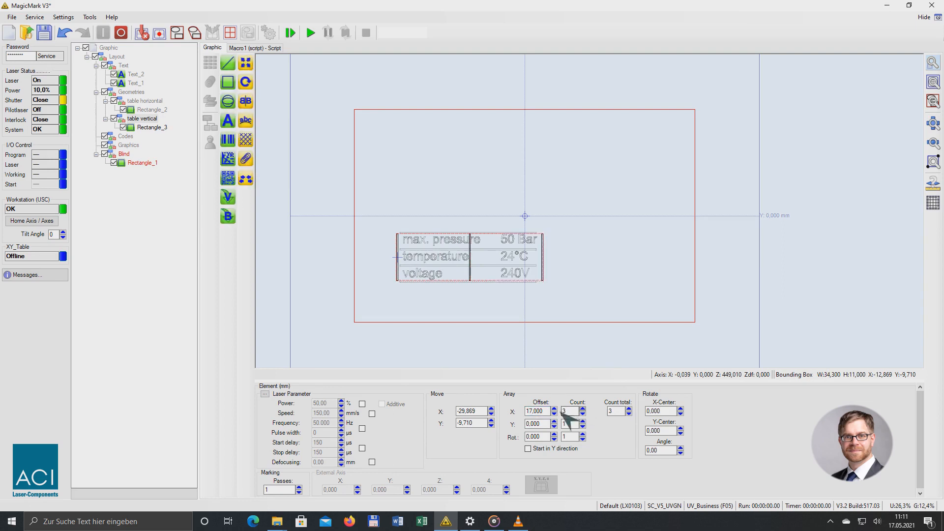
scroll(547, 413, "down", 2)
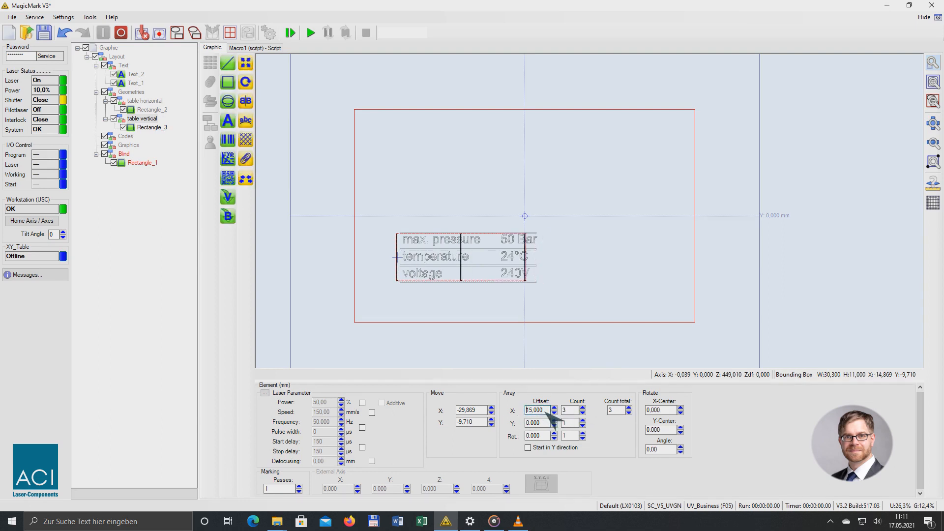
scroll(547, 413, "up", 1)
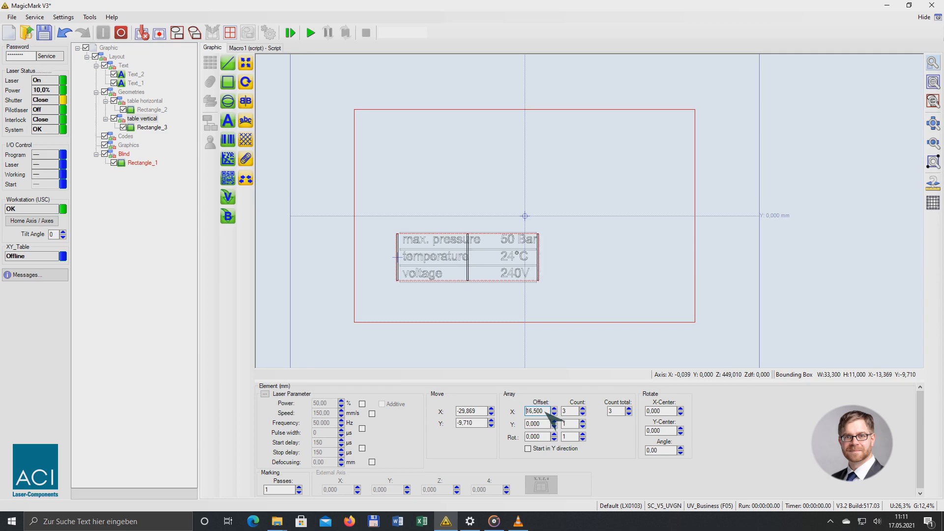
Set the width of the horizontal line rectangle in table horizontal to 33 mm
scroll(491, 274, "up", 3)
left_click_drag(439, 297, 636, 249)
scroll(582, 279, "up", 1)
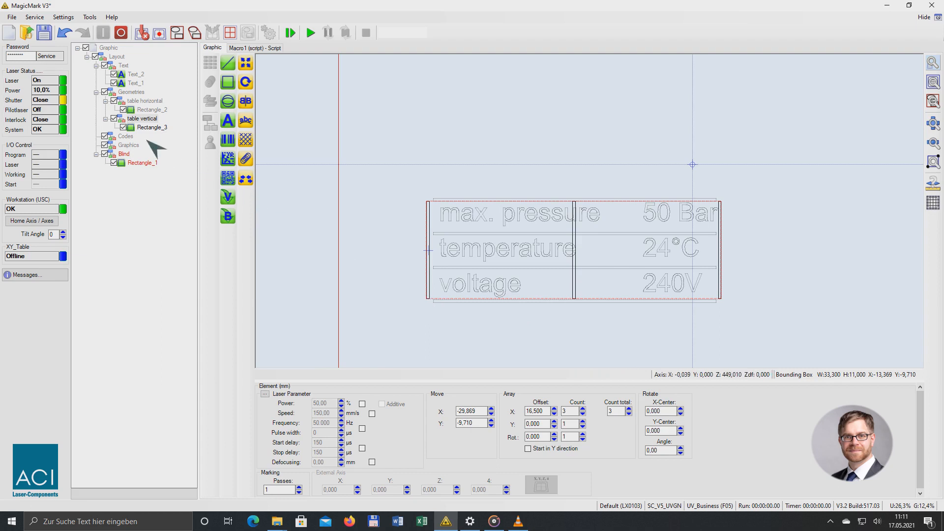
left_click(144, 109)
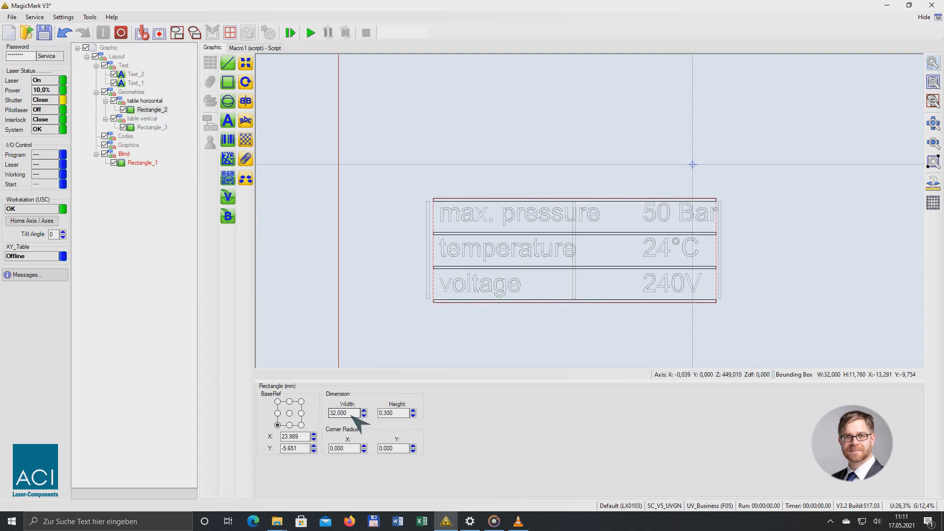
key("Up")
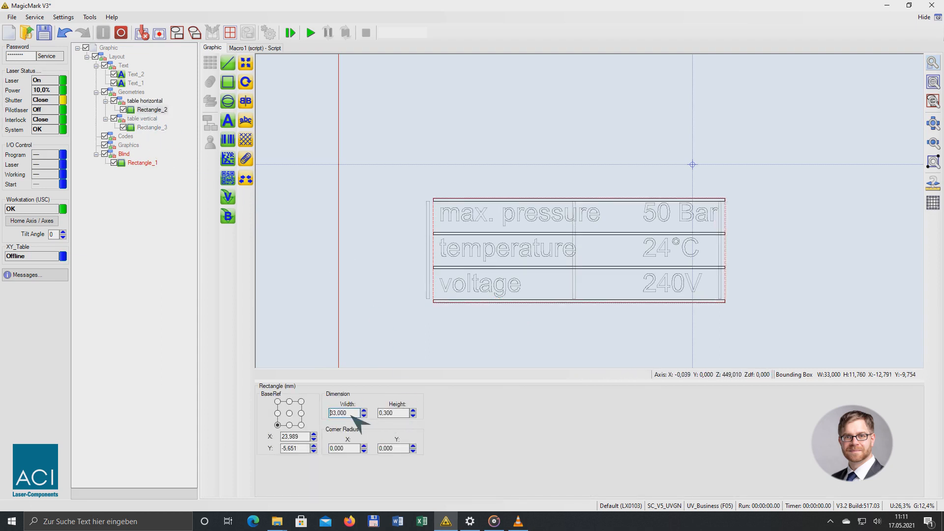
Set the table horizontal rectangle's width to 33.5 mm and shift the horizontal lines to span the vertical lines, about X 23.27, Y -5.32
scroll(351, 415, "up", 4)
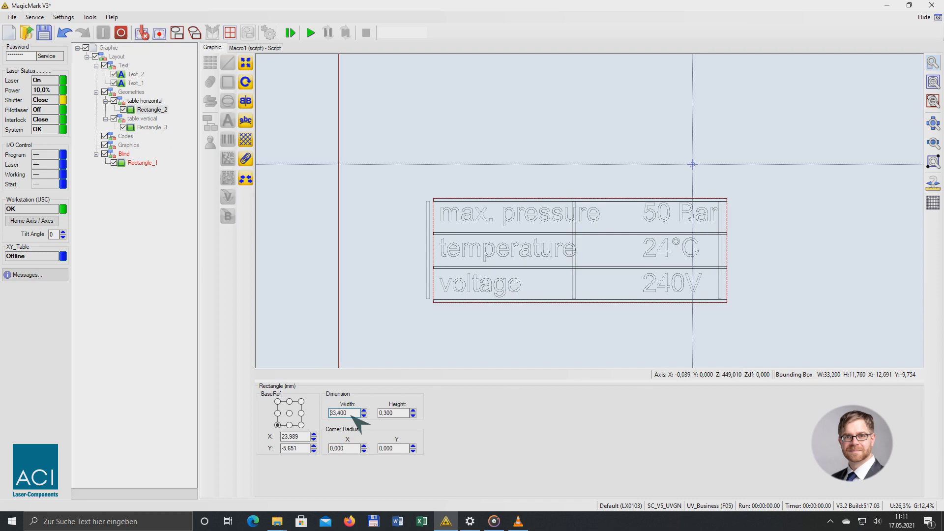
left_click_drag(490, 283, 486, 283)
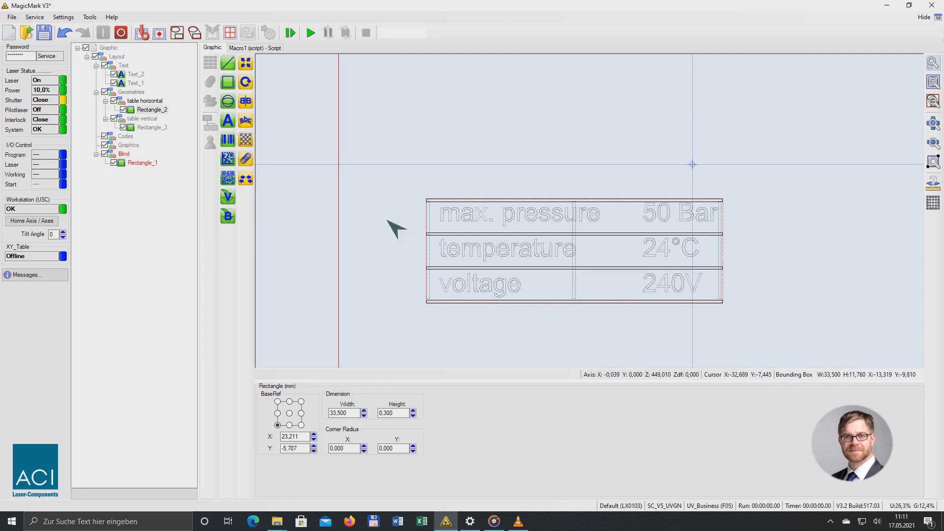
left_click_drag(397, 241, 397, 238)
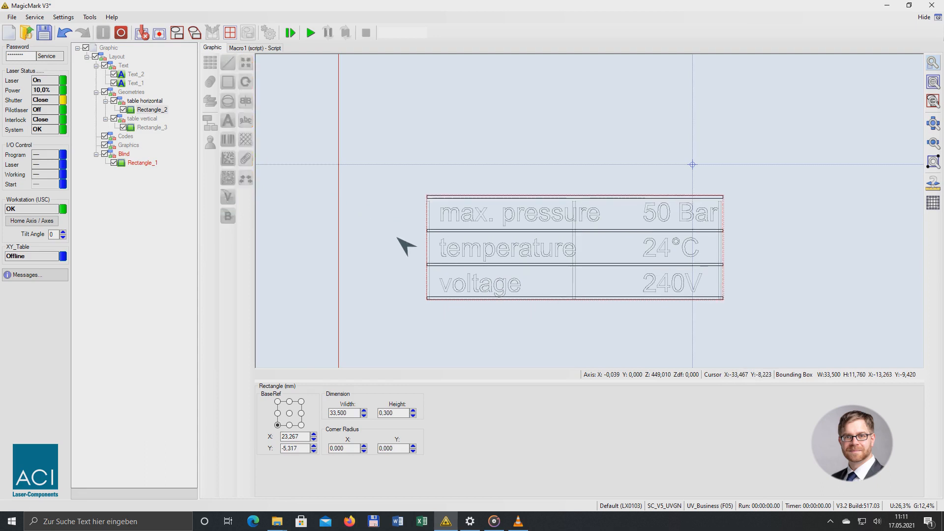
Move table vertical to about X -29.81, Y -9.38 between the outer horizontal lines and set its rectangle's height to 11.4 mm
left_click(153, 127)
left_click_drag(428, 270, 428, 267)
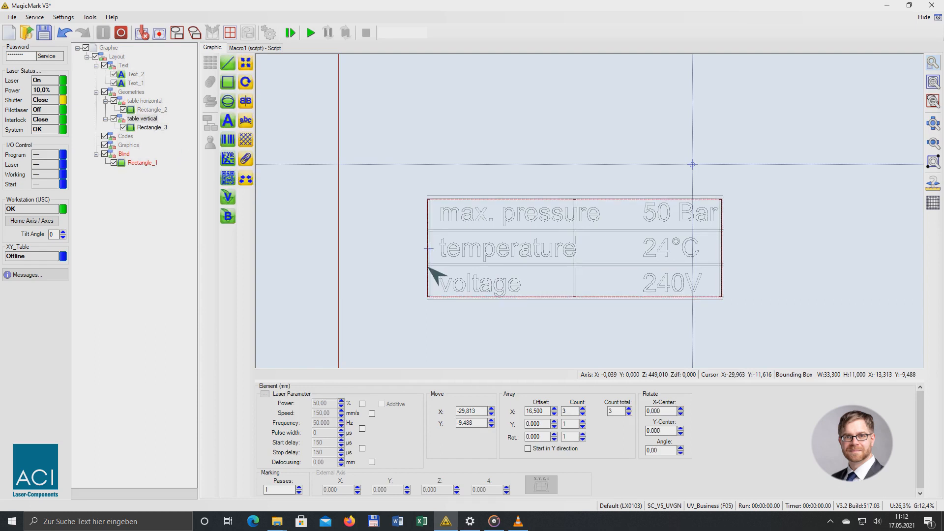
left_click(153, 128)
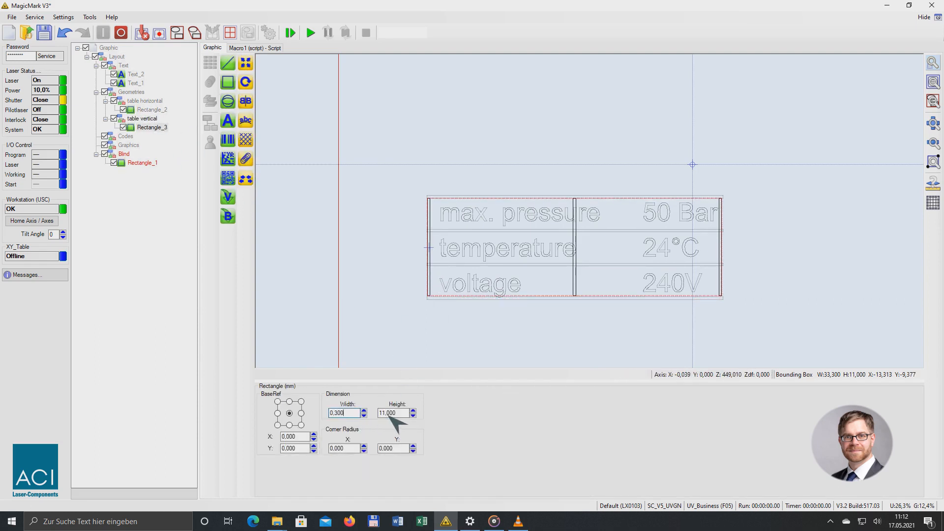
left_click(399, 415)
scroll(399, 414, "up", 3)
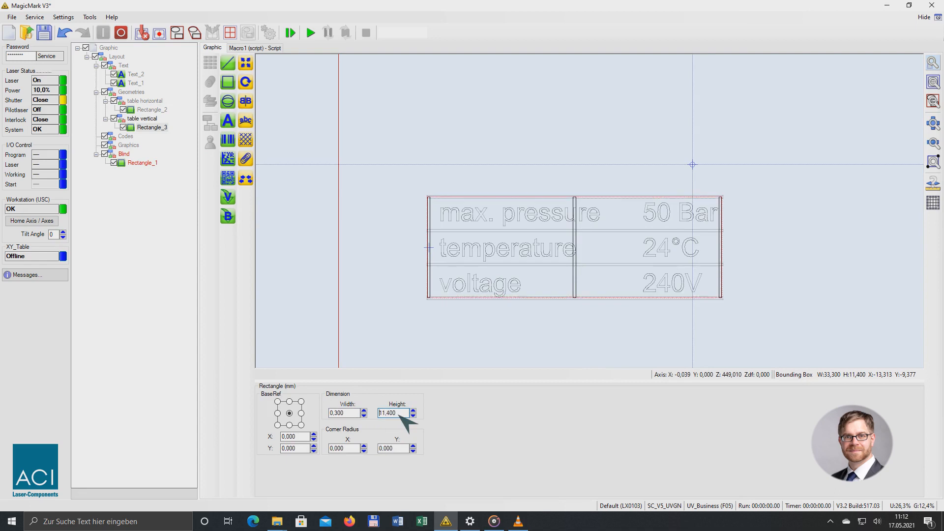
left_click(182, 257)
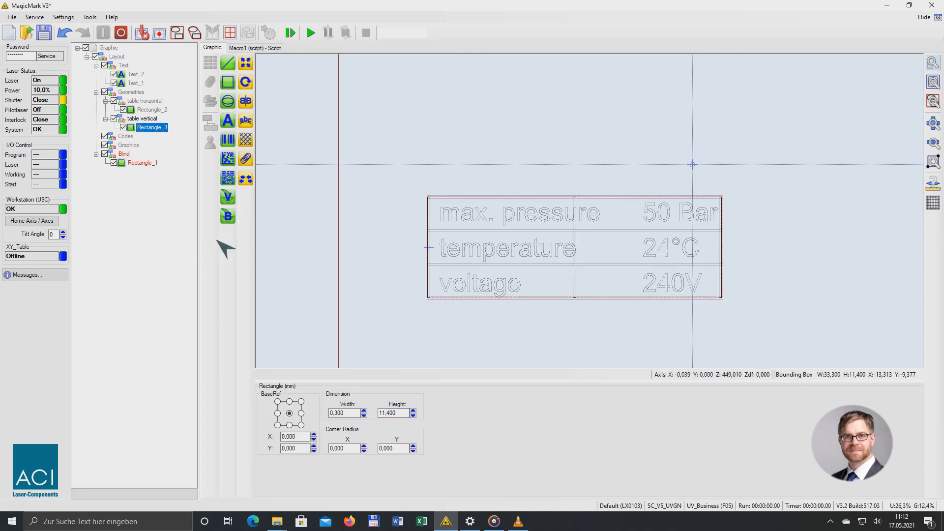
Set the X array offset of the table vertical element to 20.5 mm
scroll(369, 226, "down", 3)
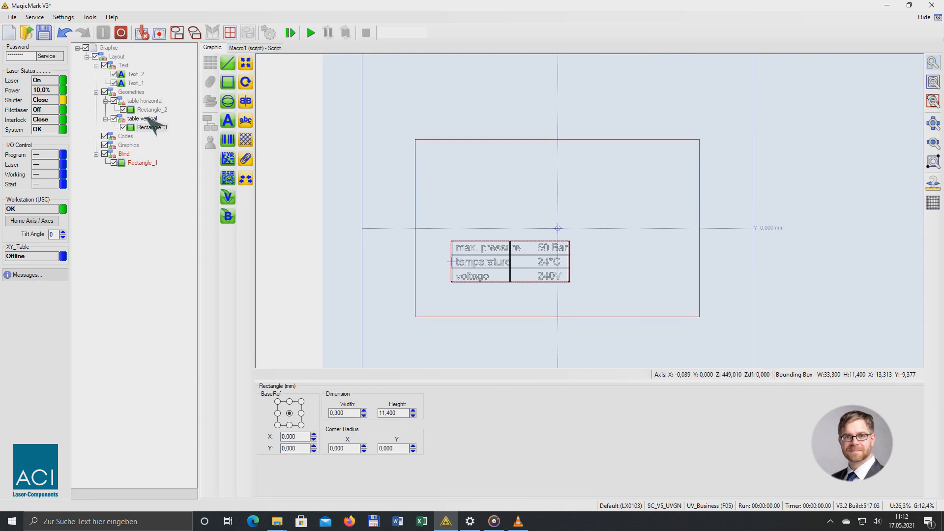
scroll(478, 305, "up", 1)
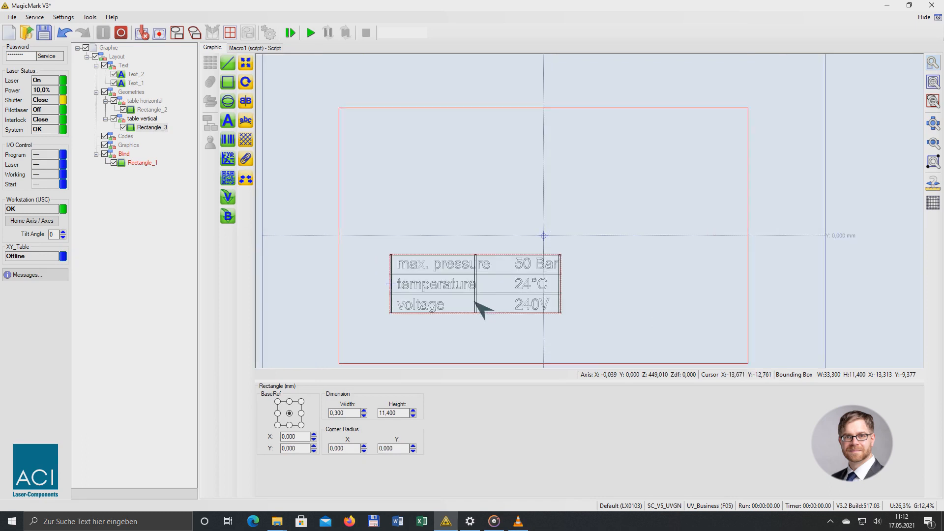
scroll(473, 310, "up", 1)
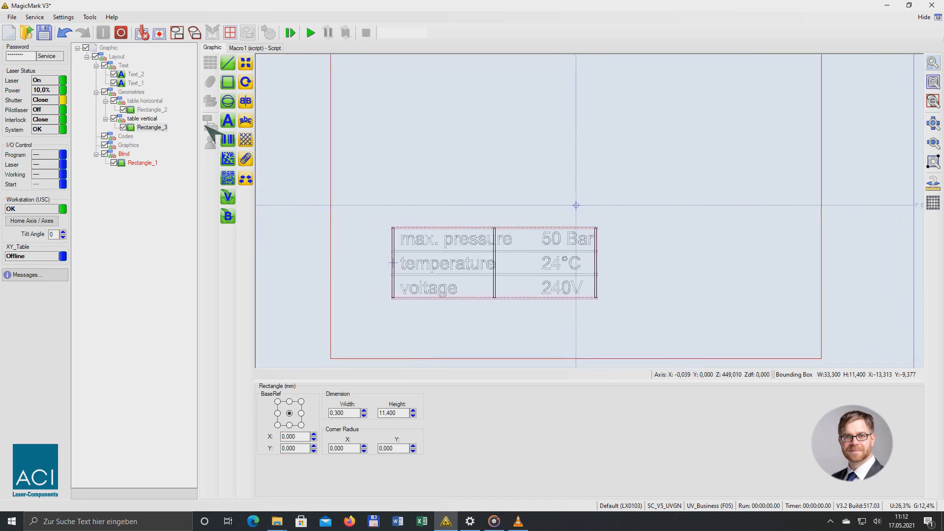
left_click(145, 102)
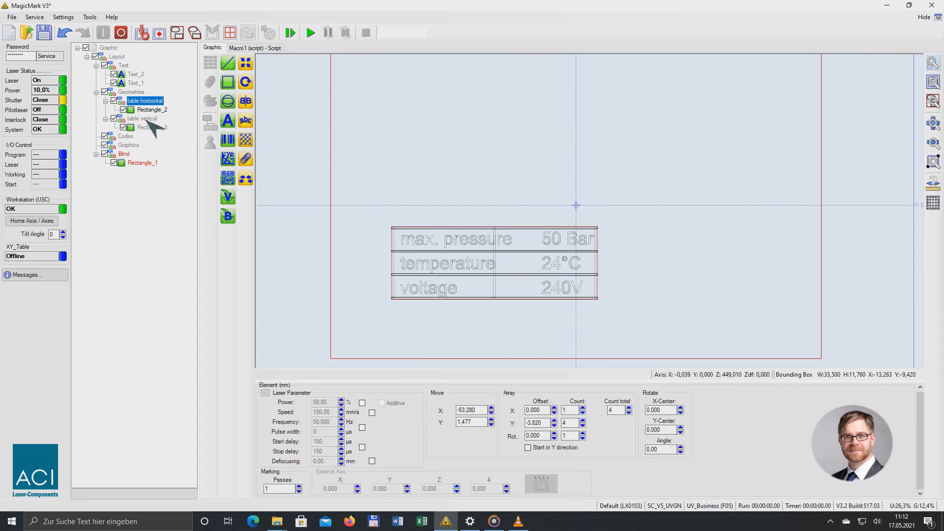
left_click(145, 120)
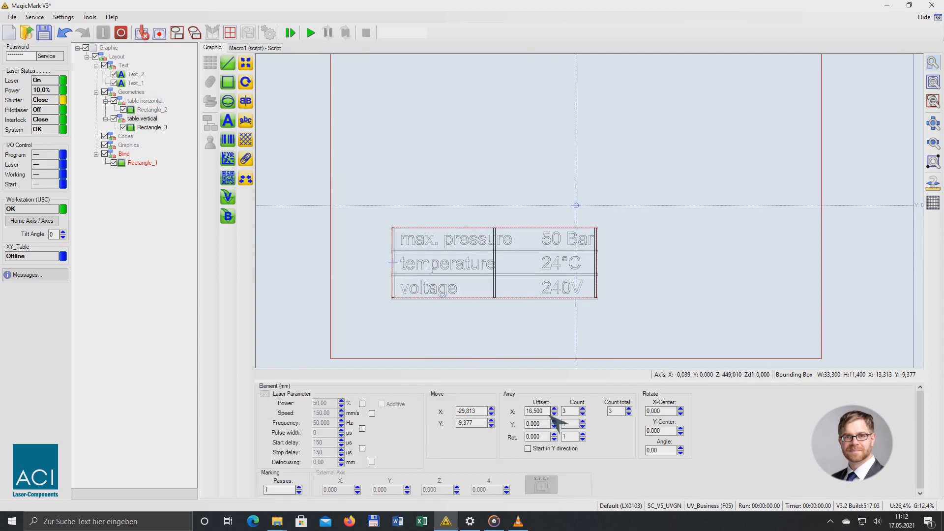
left_click(554, 409)
left_click(554, 409)
left_click(554, 409)
left_click(554, 409)
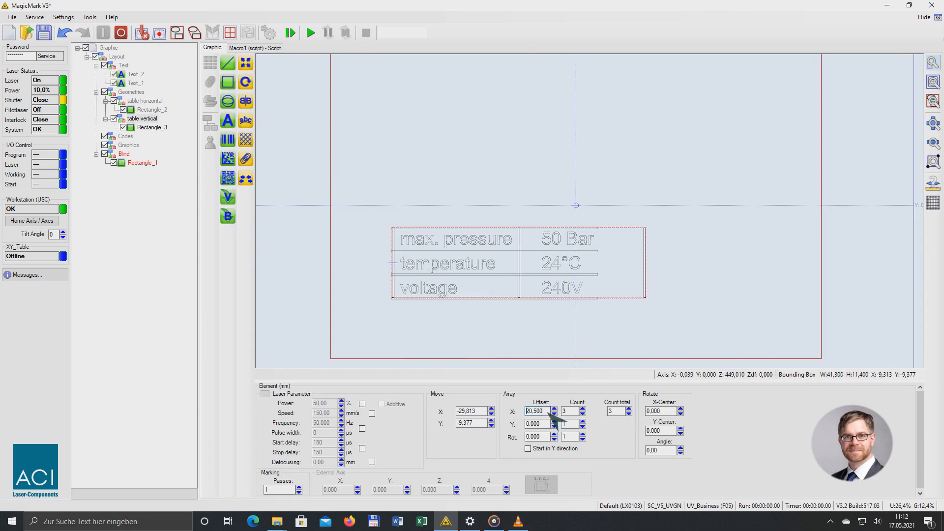
Shift the value text further right within the table's second column and set the table horizontal rectangle's width to 41.5 mm
left_click(135, 74)
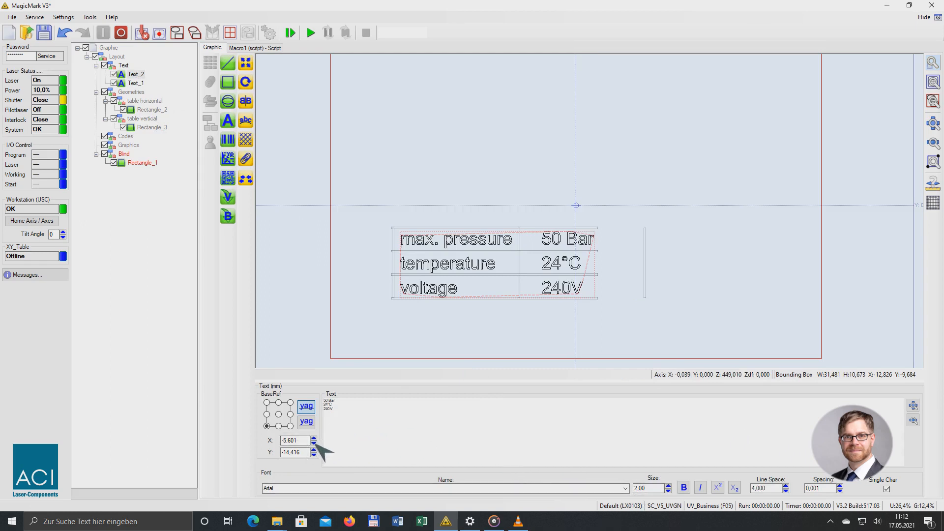
scroll(301, 442, "up", 4)
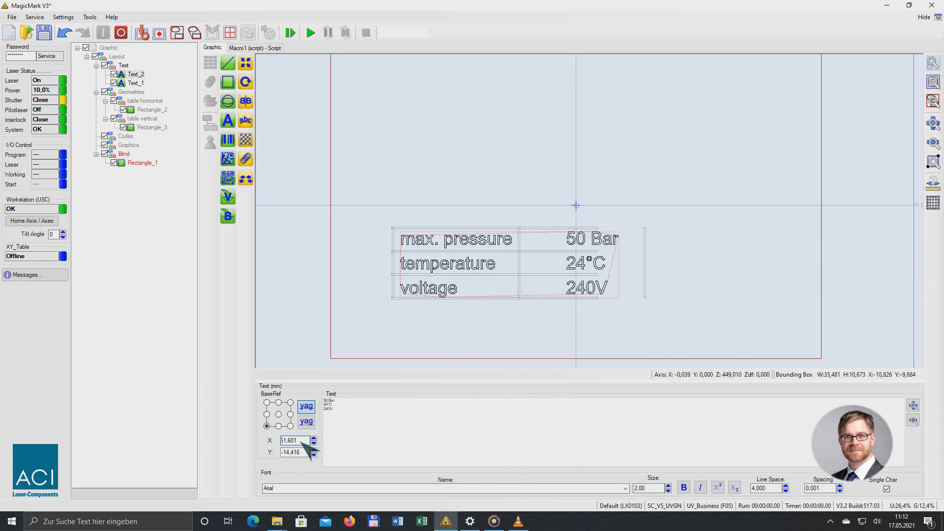
left_click(152, 110)
left_click(350, 414)
scroll(350, 415, "up", 7)
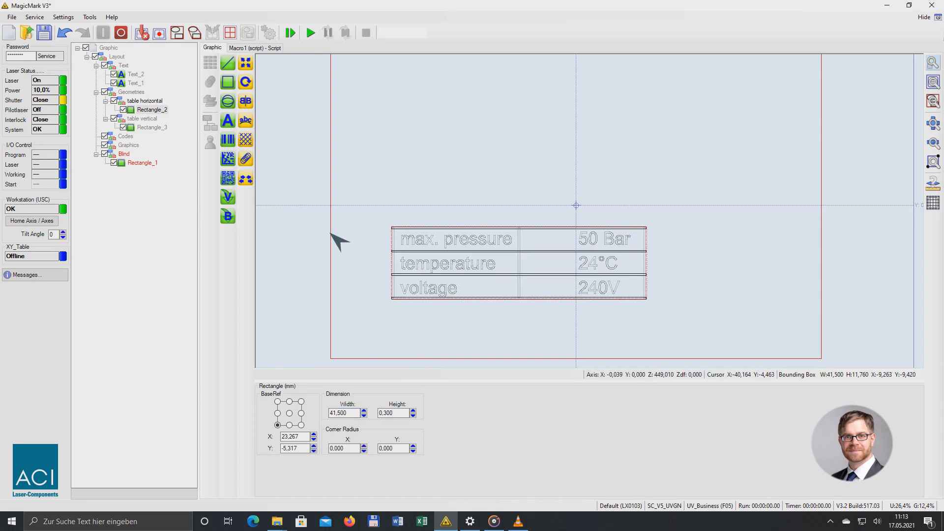
left_click(147, 183)
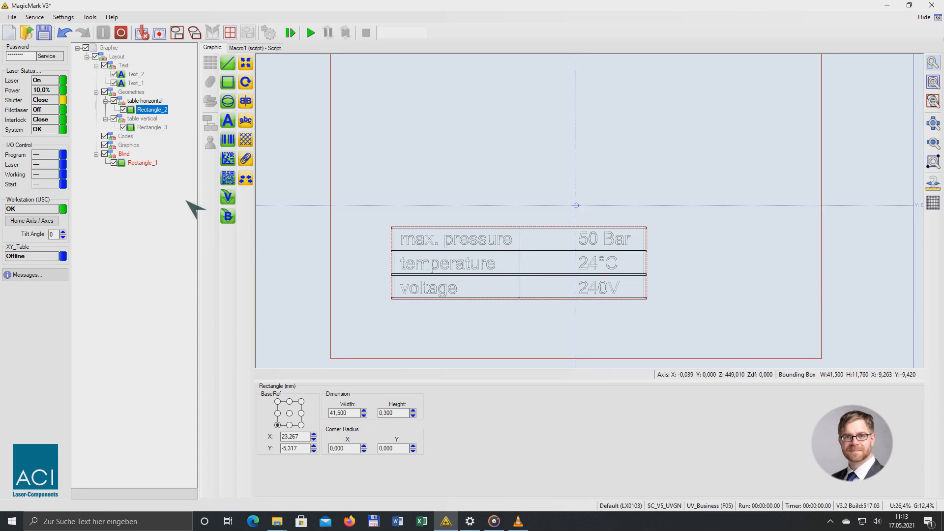
Add a Datamatrix code to the Codes element with the content Content012345 and its base reference at the lower-left corner
left_click(129, 145)
left_click(228, 160)
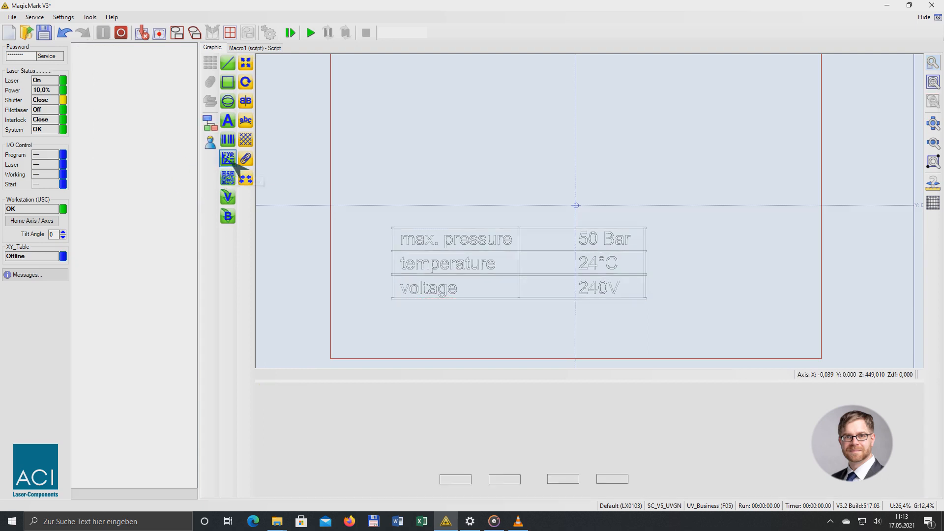
double_click(374, 434)
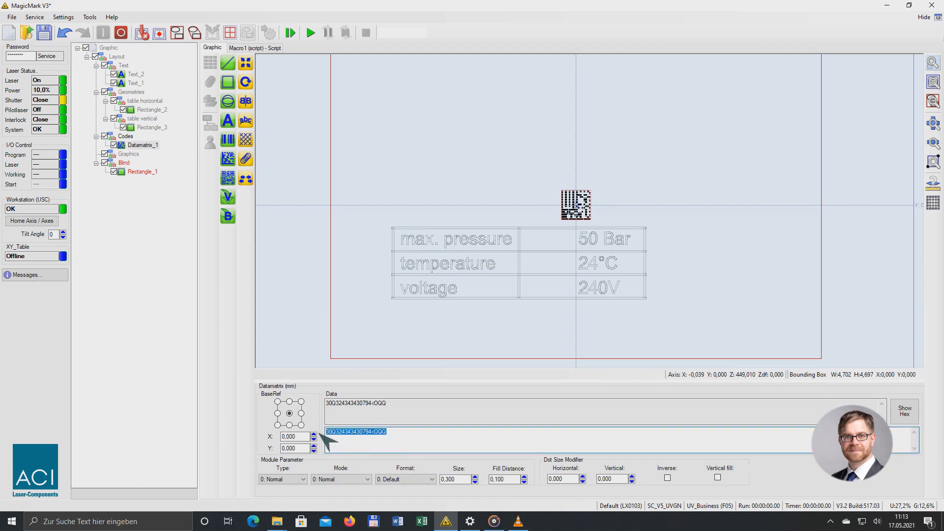
type("Content")
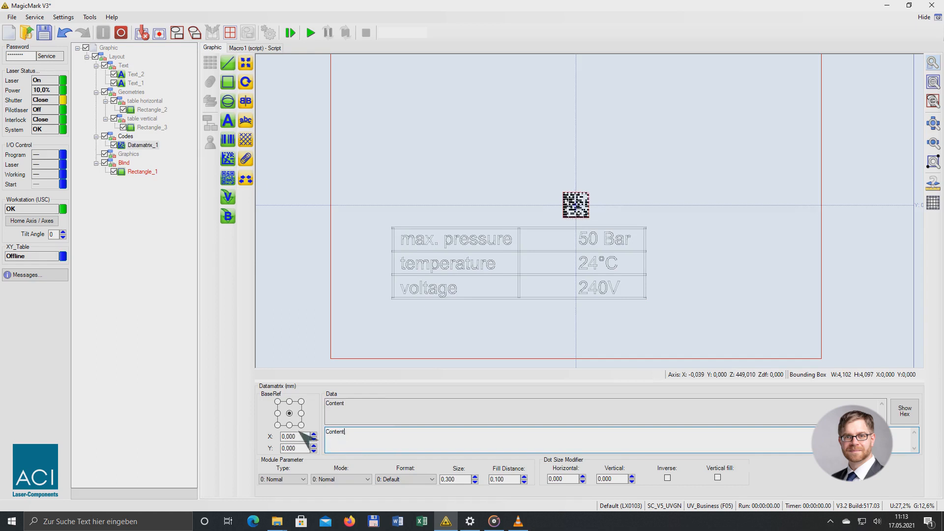
left_click(277, 425)
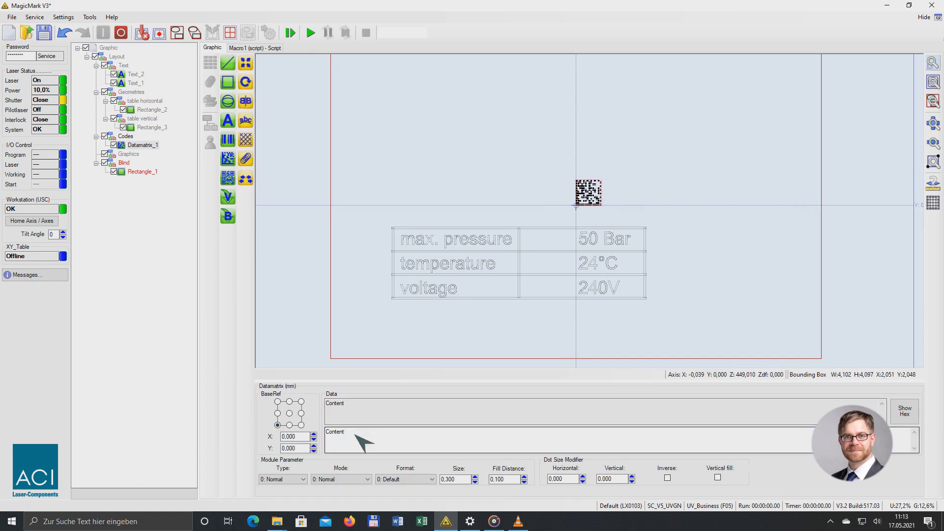
type("012345")
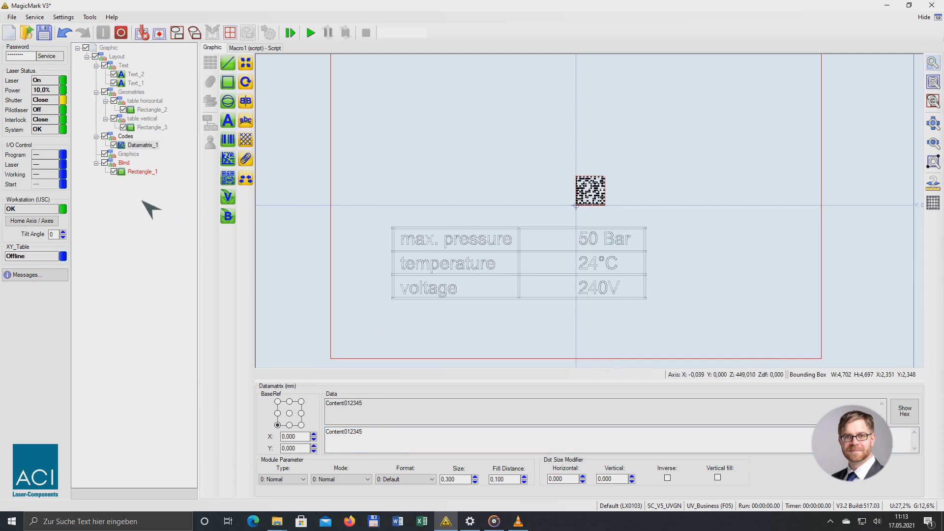
Set the Datamatrix module size to 0.7 mm and move the Codes element beside the table in the outline's lower-right area
left_click(458, 480)
scroll(458, 480, "up", 6)
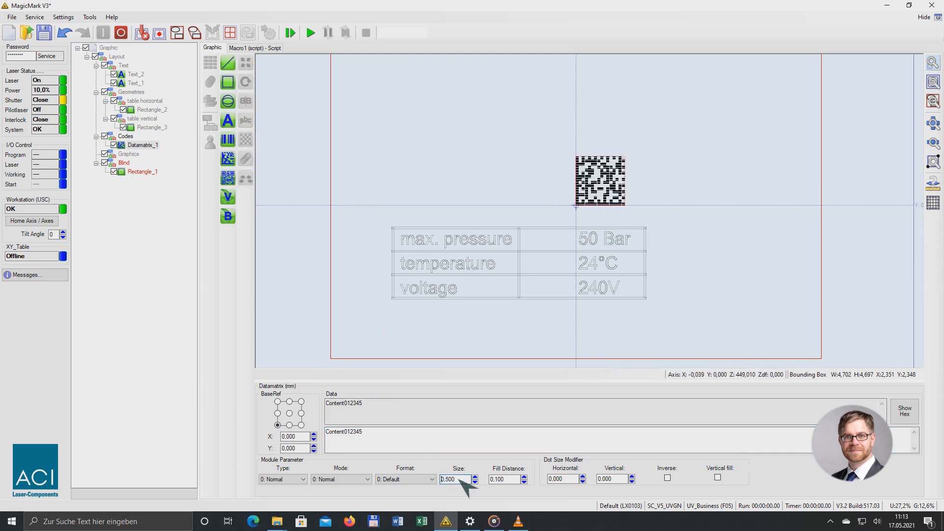
scroll(458, 479, "down", 2)
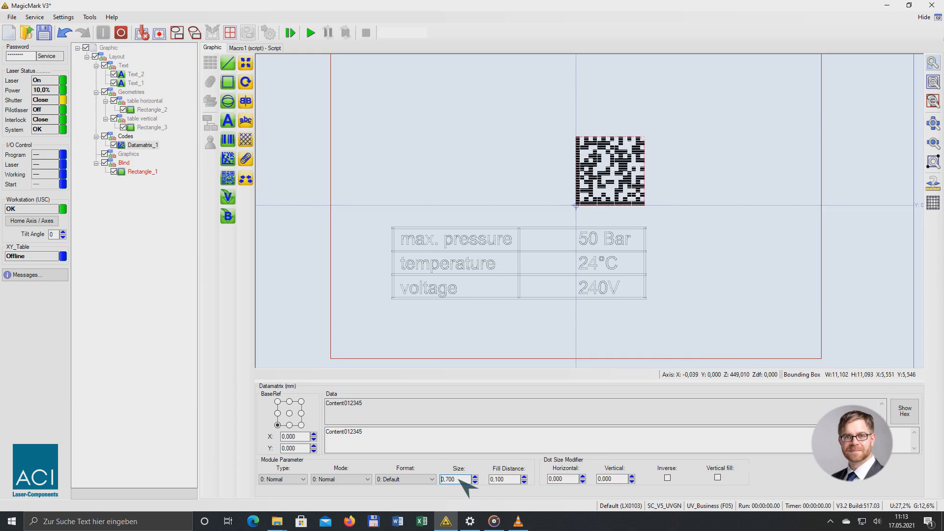
left_click(153, 233)
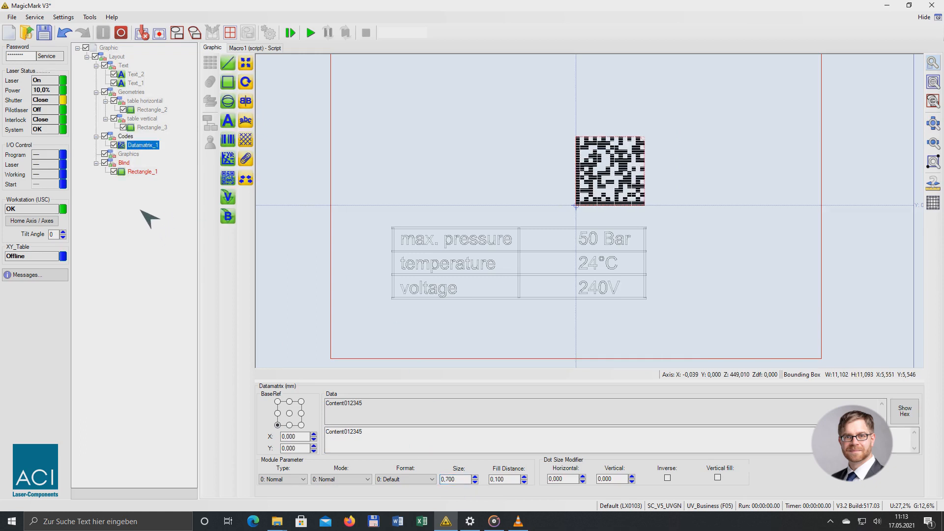
left_click(126, 138)
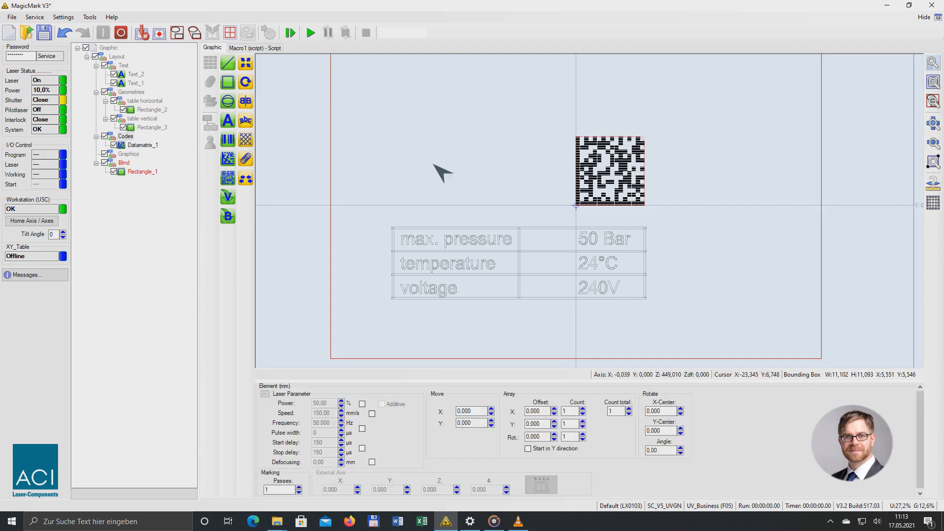
left_click_drag(462, 169, 612, 264)
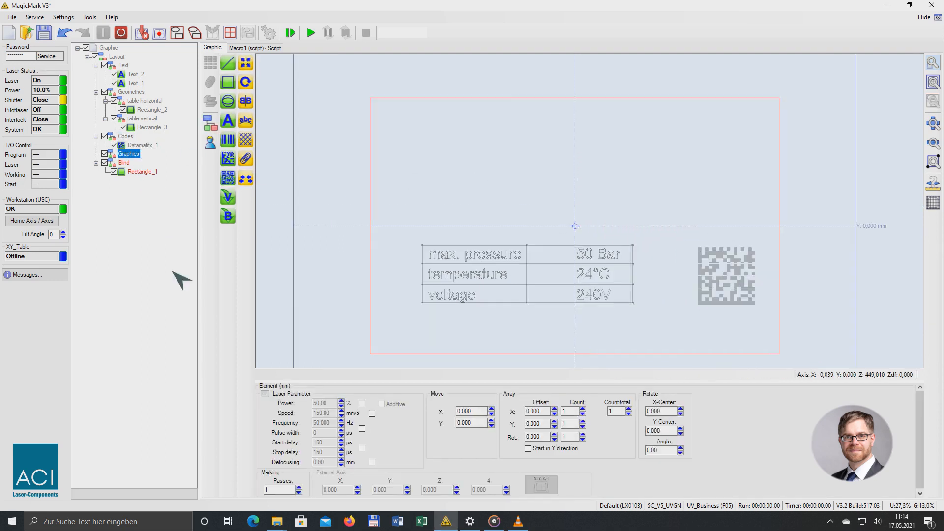
Add a vector import to the Graphics element and load ACI-Logo.dxf from the Ressources folder on the desktop
left_click(227, 197)
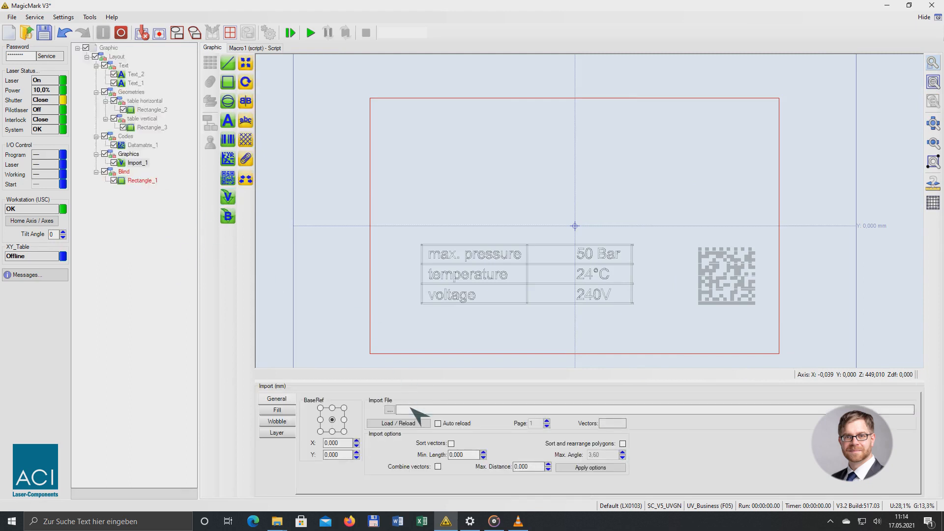
left_click(390, 410)
mouse_move(277, 520)
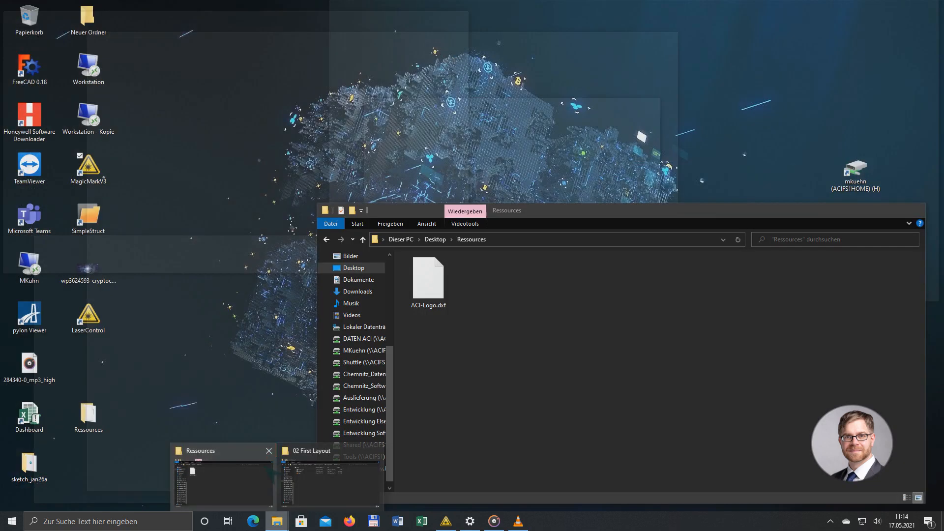
left_click(255, 472)
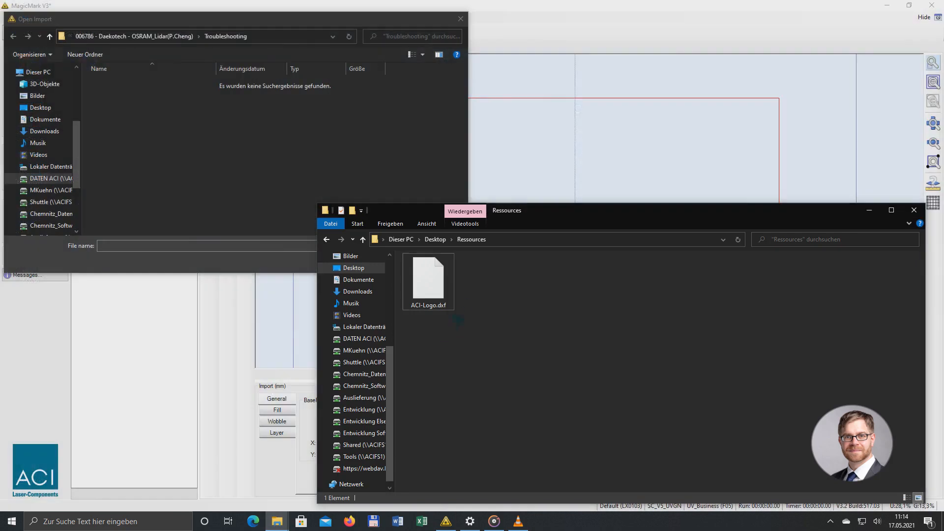
left_click(276, 37)
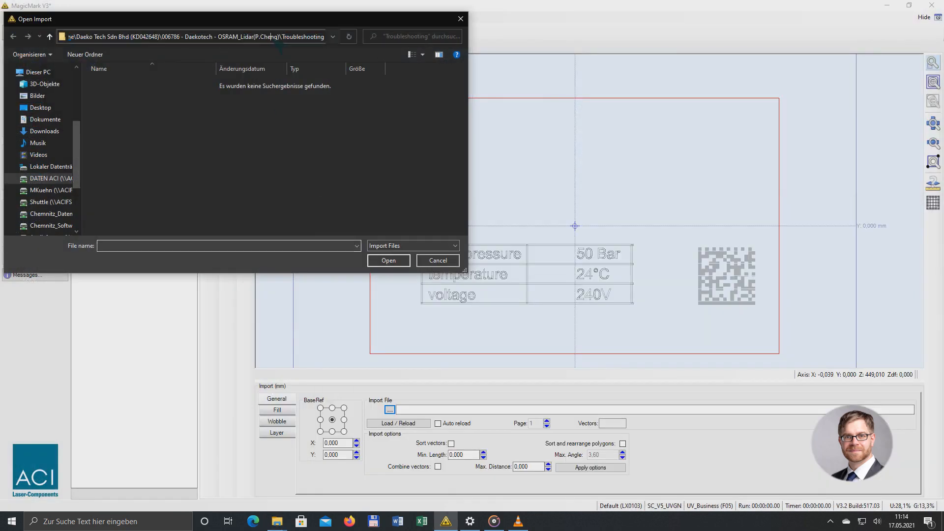
key("ctrl+a")
type("C:\\Users\\mkuehn\\Desktop\\Ressources")
key("Return")
double_click(275, 82)
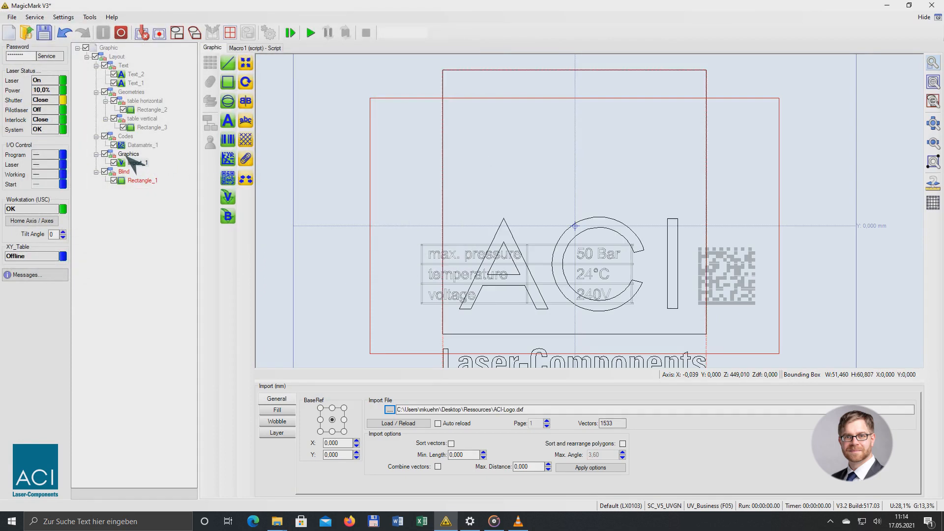
Scale Graphics to an absolute X size of 10 mm and move the logo above the Datamatrix code, about X 29.12, Y 15.86
left_click(129, 155)
left_click(246, 66)
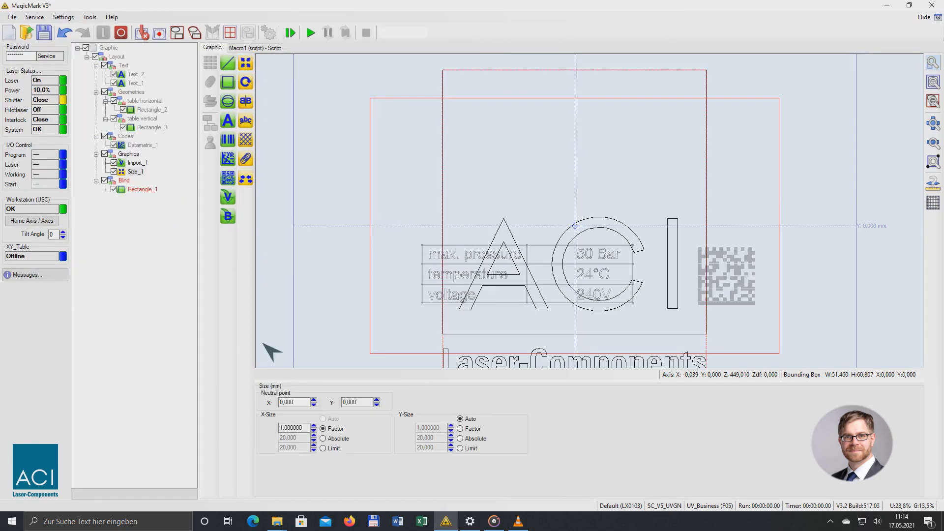
left_click(323, 438)
type("10")
key("Return")
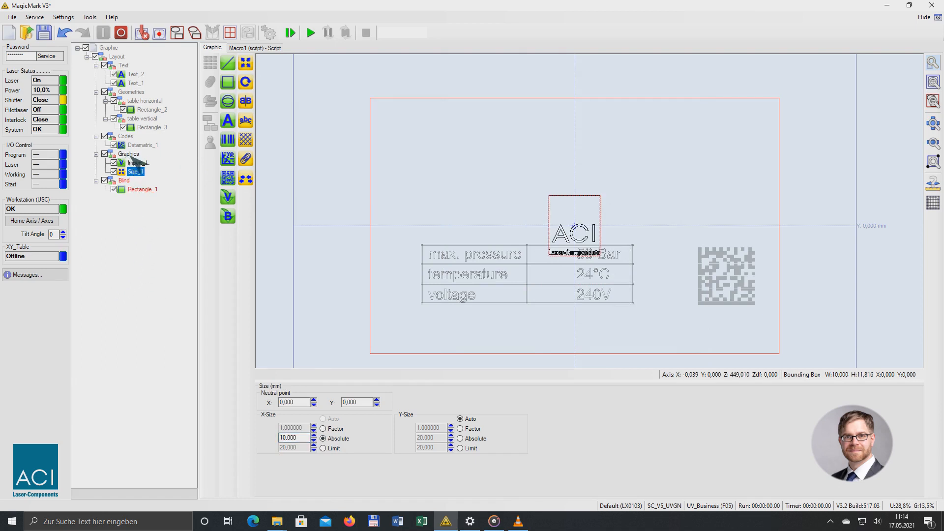
left_click(129, 154)
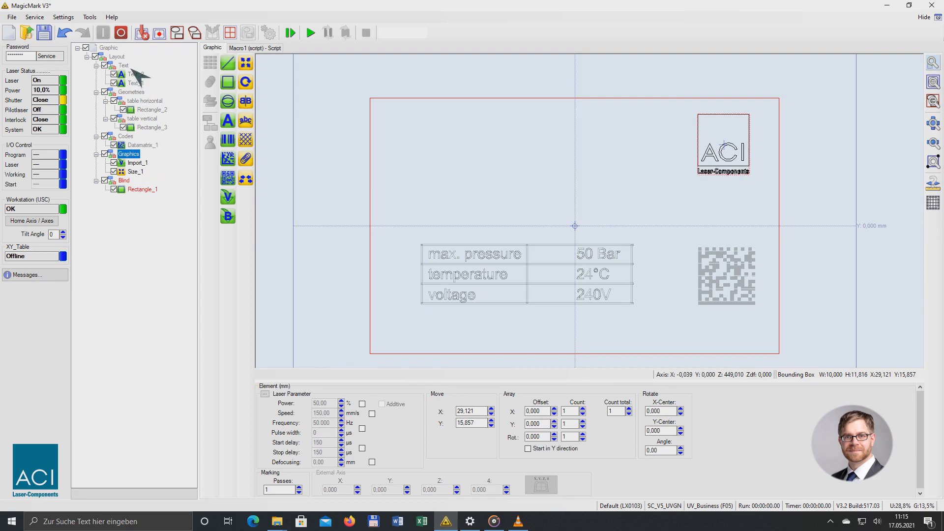
Review the Size and Import settings of Graphics and move the logo to about X 30.27, Y 14.70
left_click(134, 171)
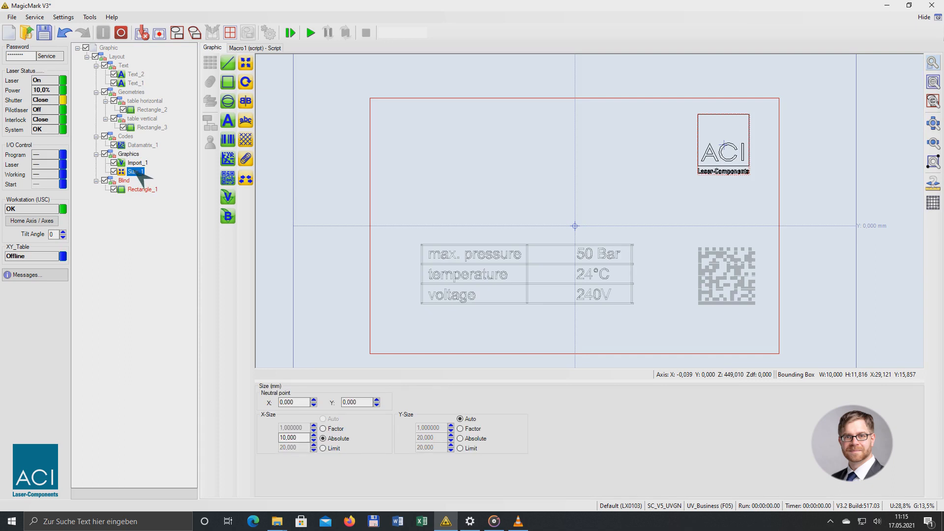
left_click(129, 155)
left_click(136, 163)
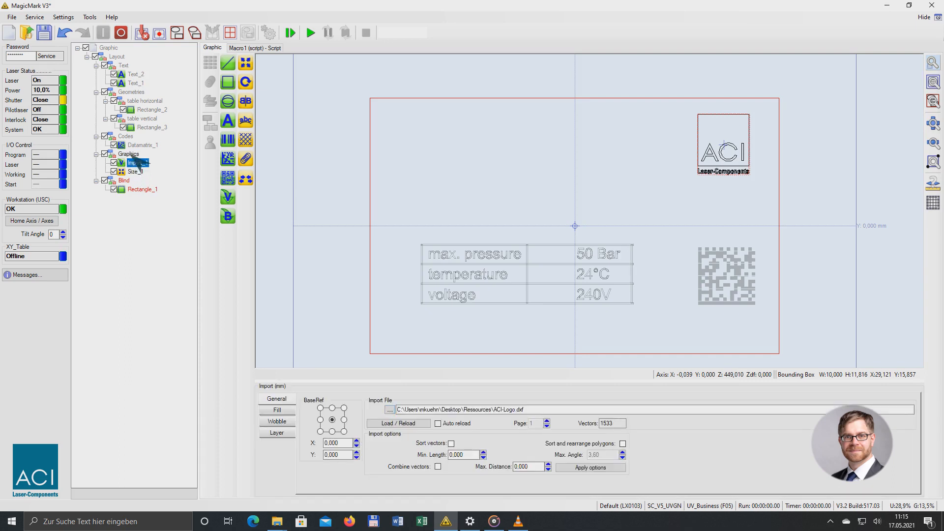
left_click(473, 183)
mouse_move(603, 171)
left_mouse_down()
mouse_move(581, 172)
mouse_move(609, 177)
left_mouse_up()
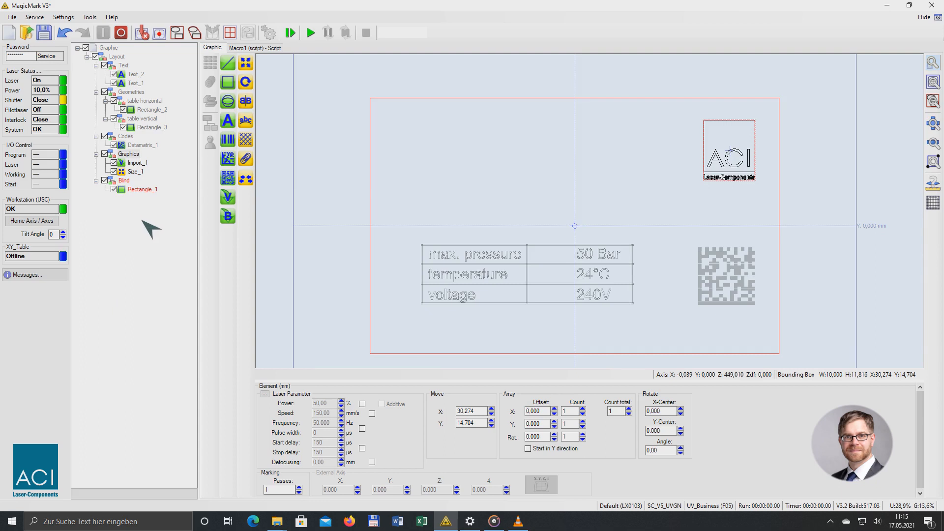
Add the text ACI Laser GmbH to the Text element and place it beside the logo, about X 6.44, Y 12.69
left_click(123, 66)
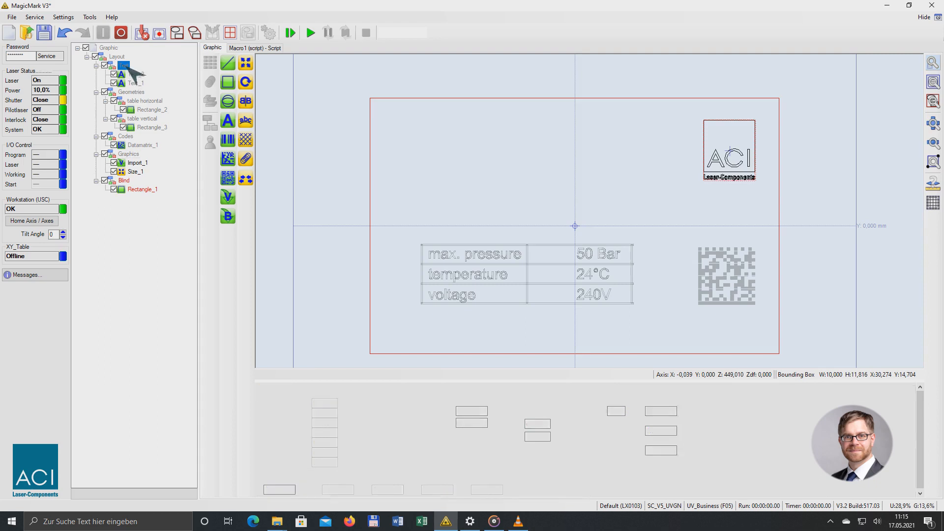
left_click(236, 123)
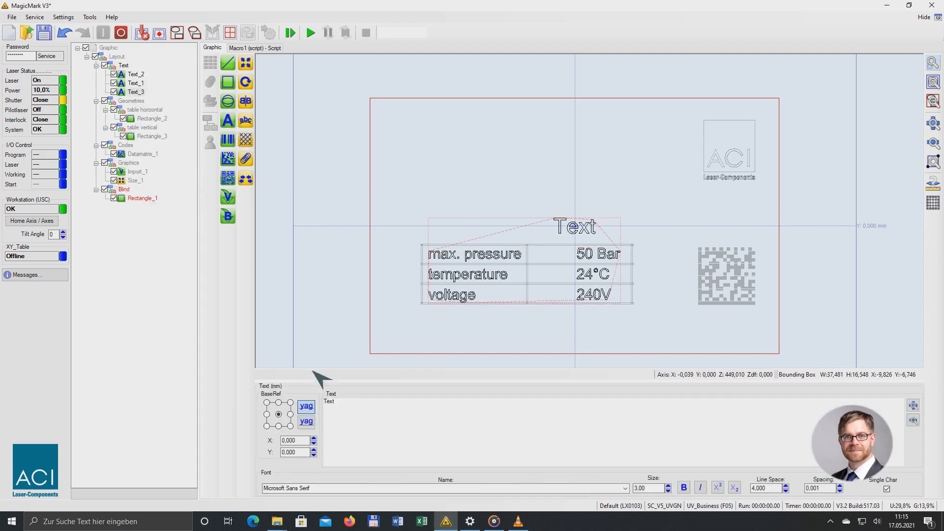
left_click_drag(339, 402, 286, 409)
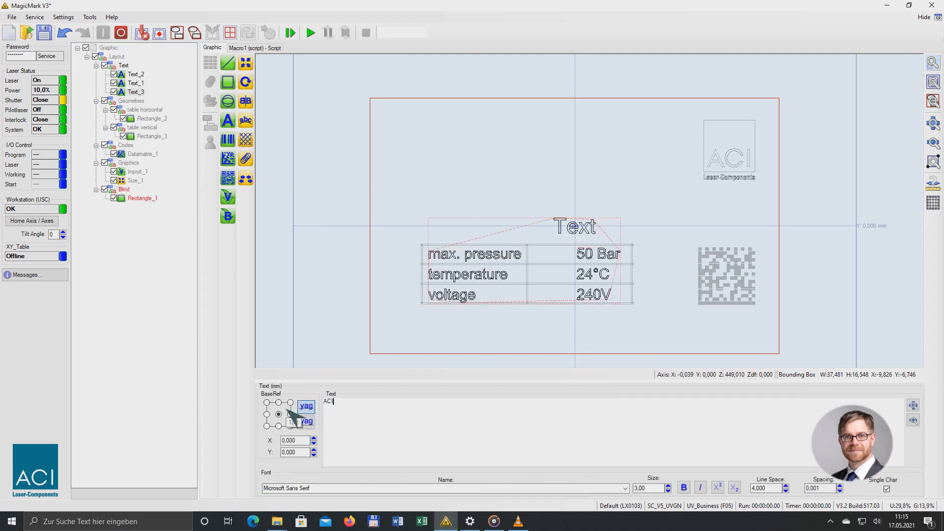
type("ACI LAser GmbH")
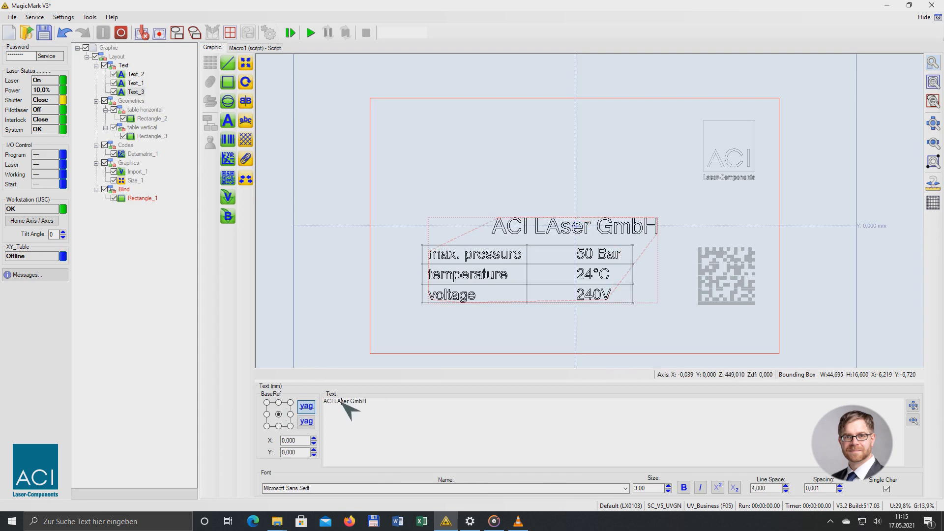
type("a")
left_click(163, 254)
left_click_drag(495, 246, 532, 174)
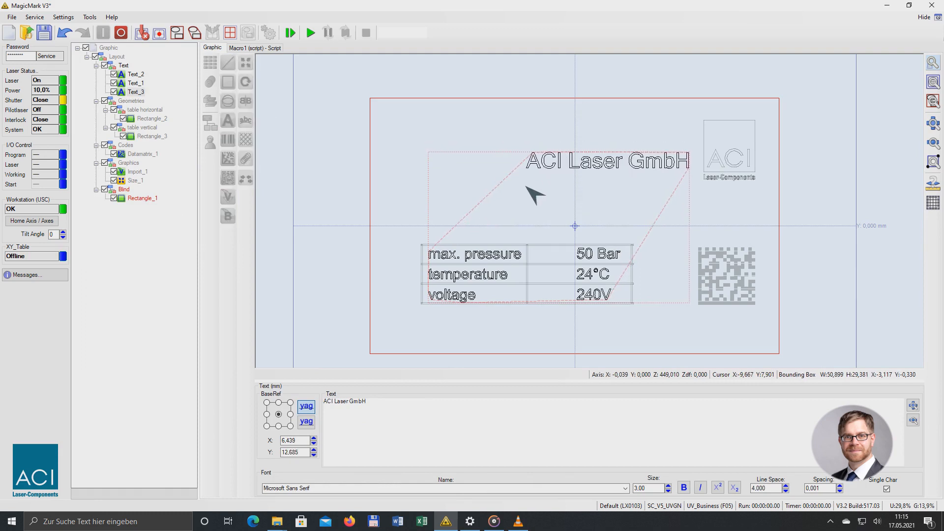
Add a rectangle in a new element under Geometries, set its base reference to the upper-left corner and move it beneath the ACI Laser GmbH text
left_click(132, 101)
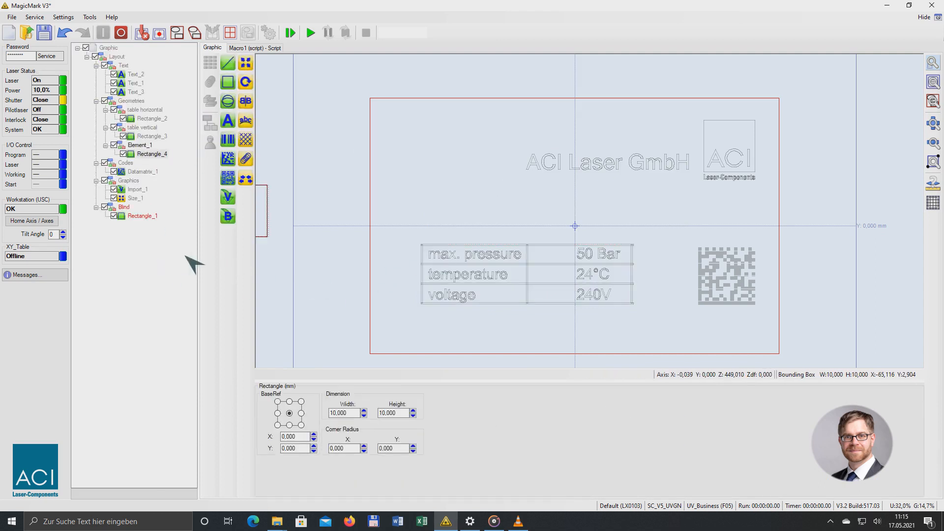
left_click(277, 401)
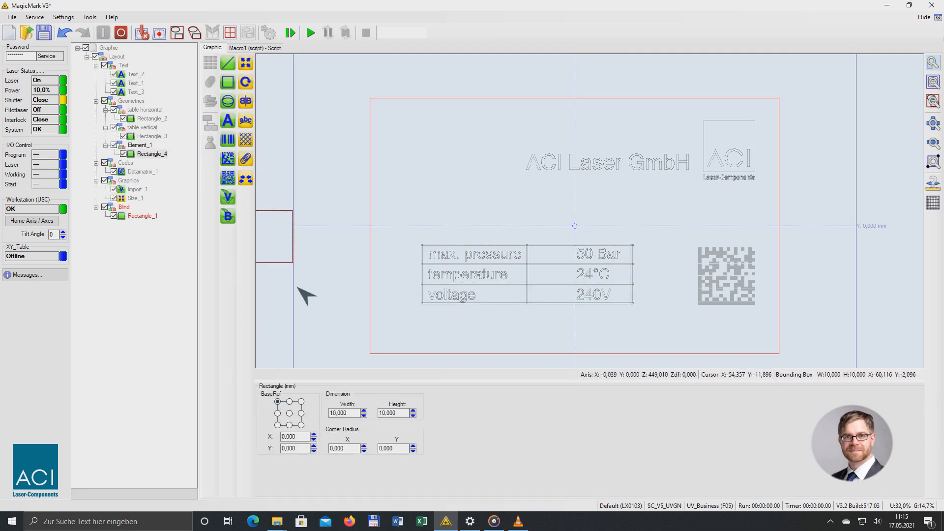
left_click_drag(294, 292, 574, 255)
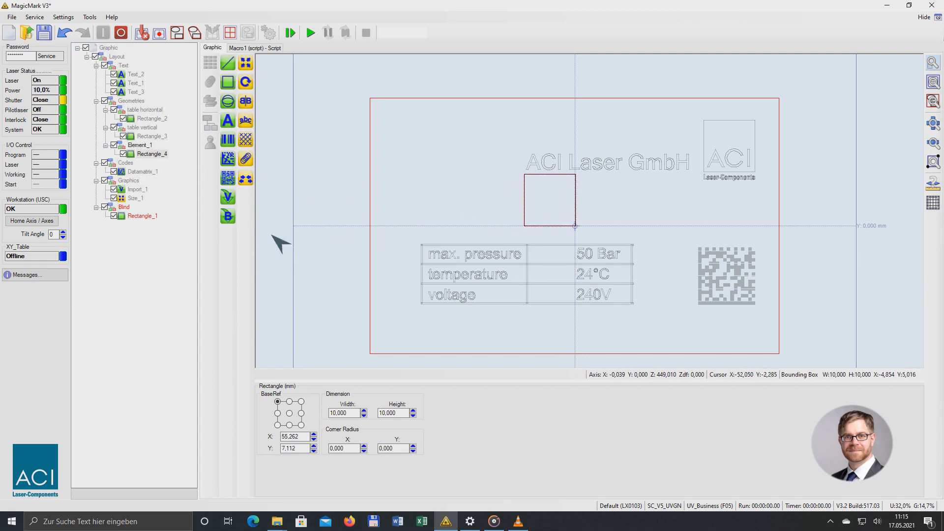
Set the new rectangle's width to 34 mm and height to 0.5 mm to underline the company name
scroll(352, 417, "up", 20)
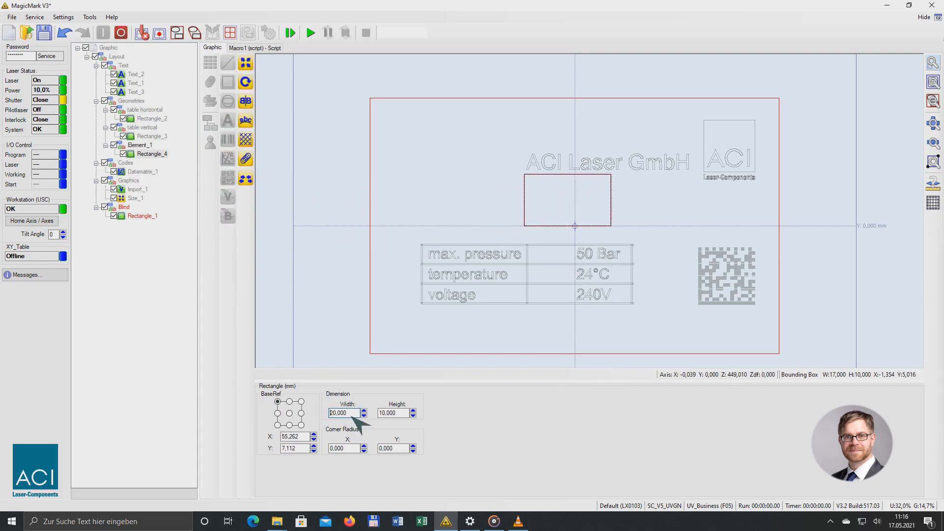
left_click(405, 415)
type("0,5")
key("Return")
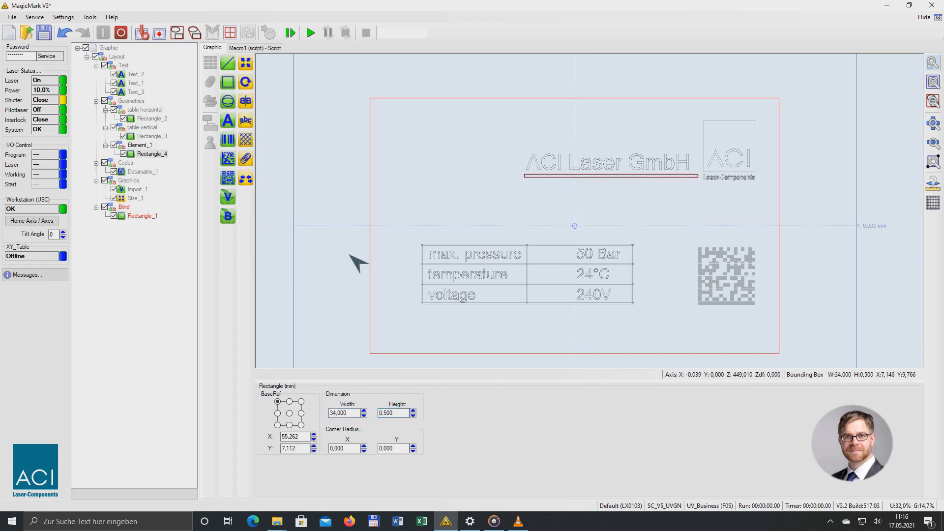
left_click(159, 300)
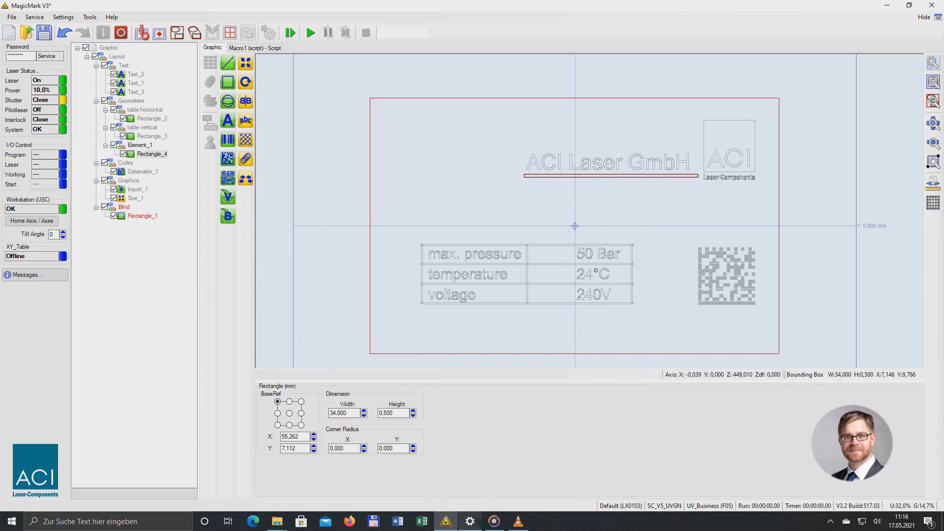
left_click(494, 521)
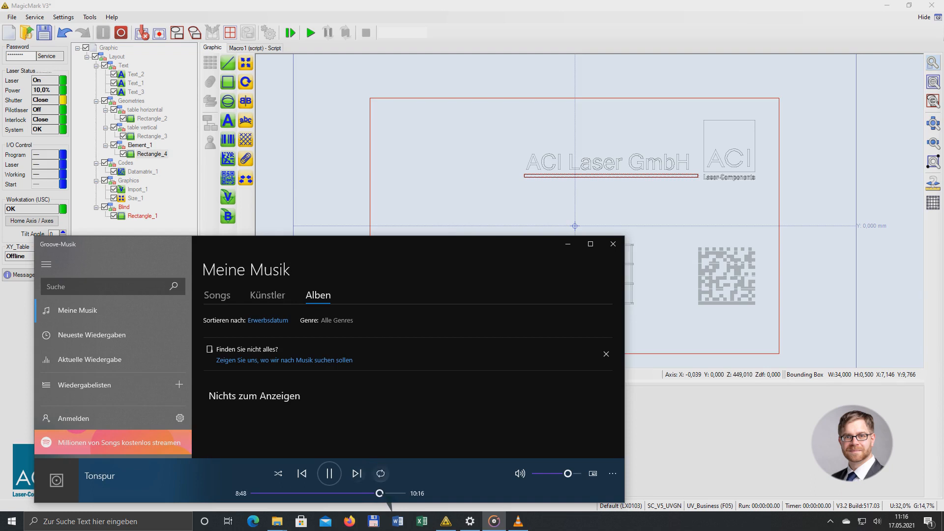
left_click(213, 15)
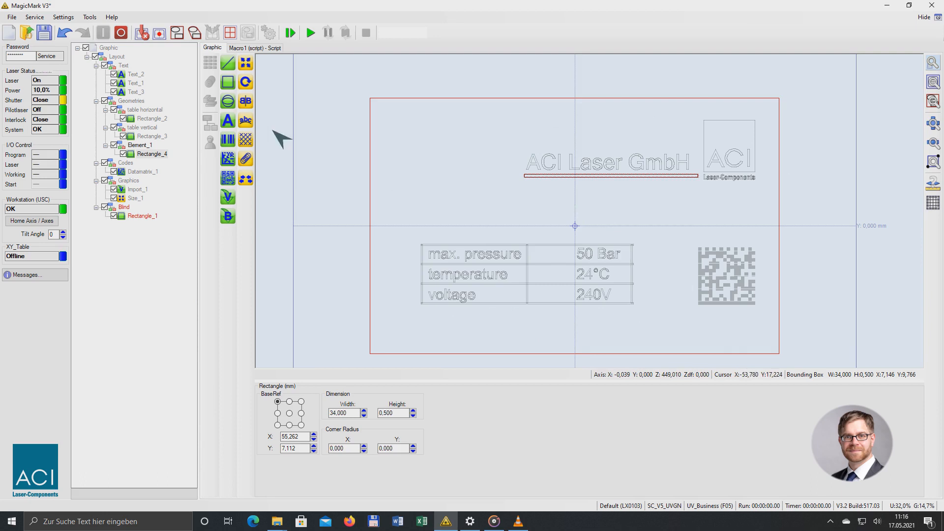
Add a fill to the Text, table horizontal and table vertical elements
left_click(138, 66)
left_click(246, 140)
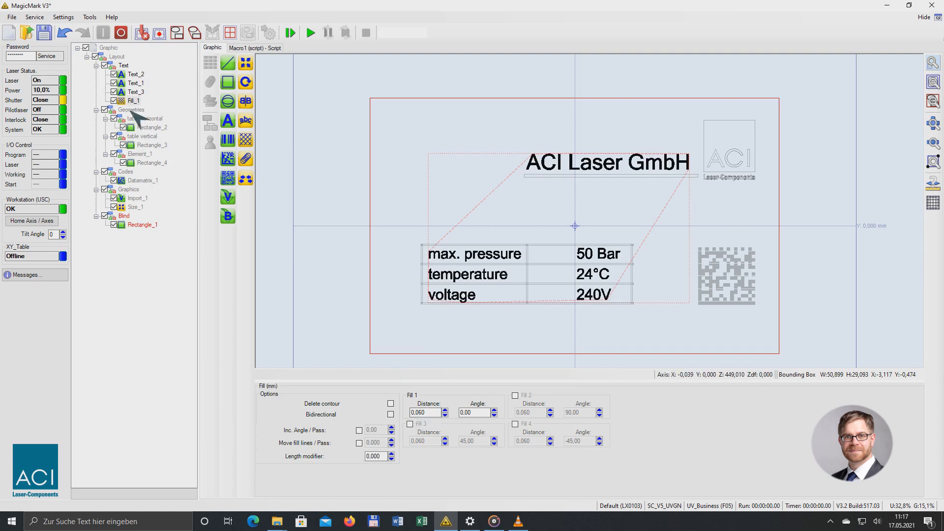
left_click(135, 118)
left_click(246, 140)
left_click(142, 146)
left_click(246, 140)
Add a fill to the underline's Element_1 and to the Graphics element holding the logo
left_click(140, 171)
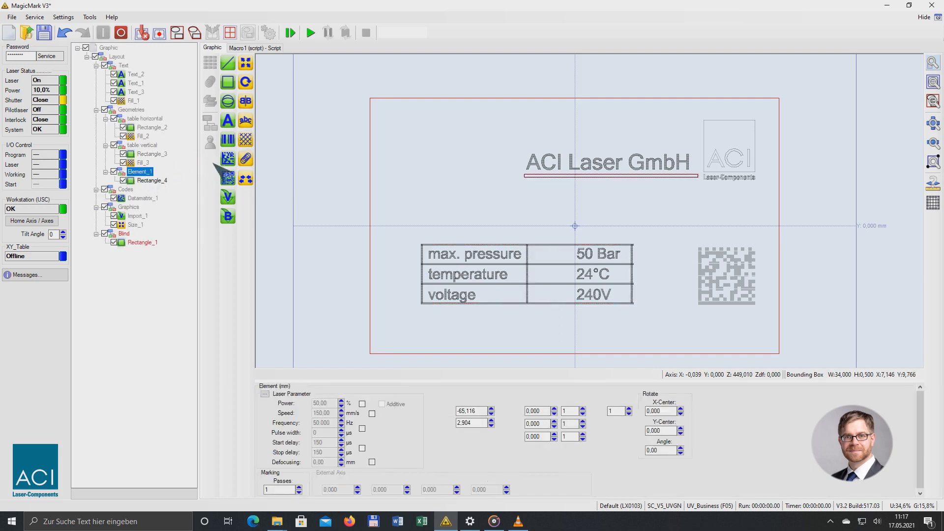
left_click(245, 140)
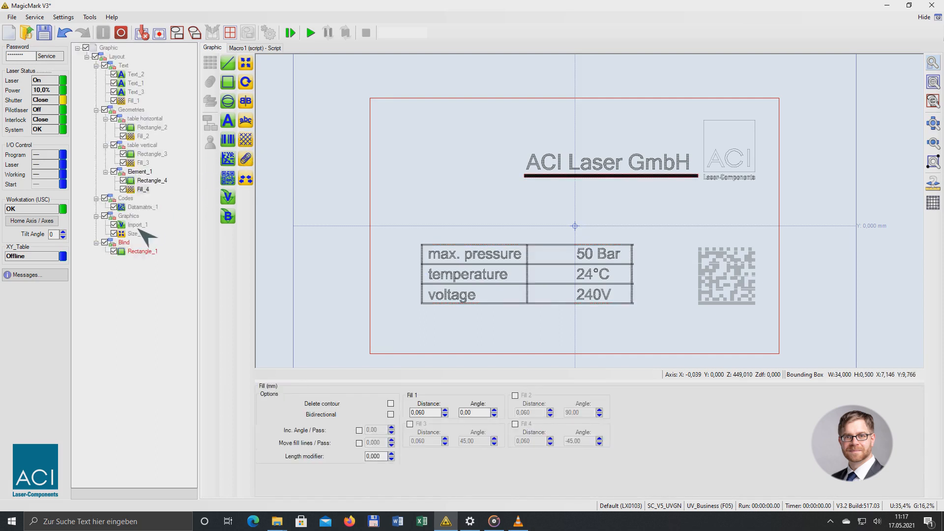
left_click(133, 225)
left_click(245, 139)
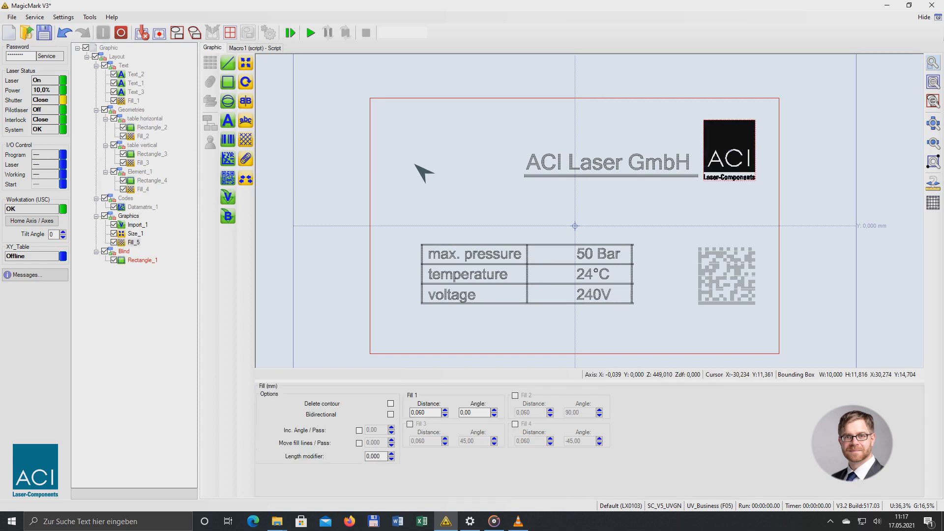
Examine the filled logo up close and the Fill and Size entries of the Graphics element
scroll(420, 162, "up", 1)
scroll(506, 185, "up", 3)
scroll(501, 181, "down", 3)
scroll(634, 147, "up", 2)
scroll(442, 174, "down", 2)
left_click(133, 242)
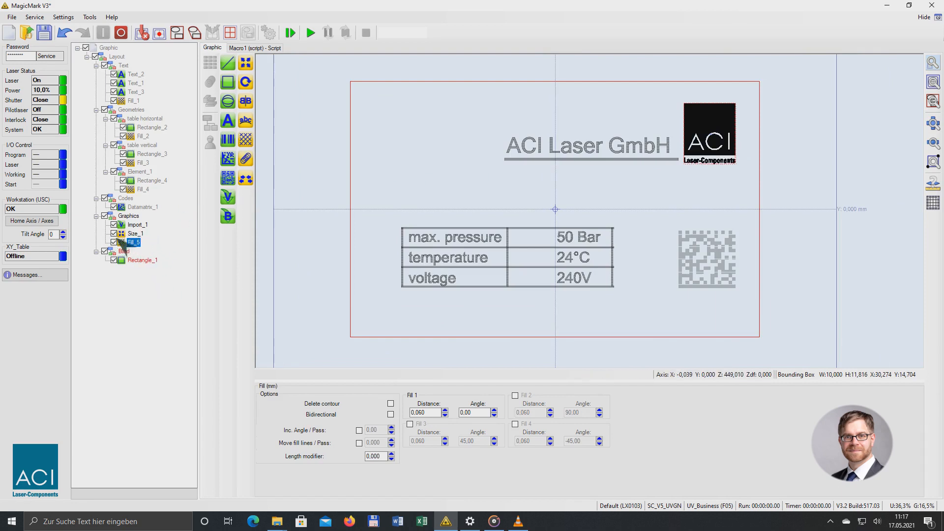
left_click_drag(139, 245, 128, 231)
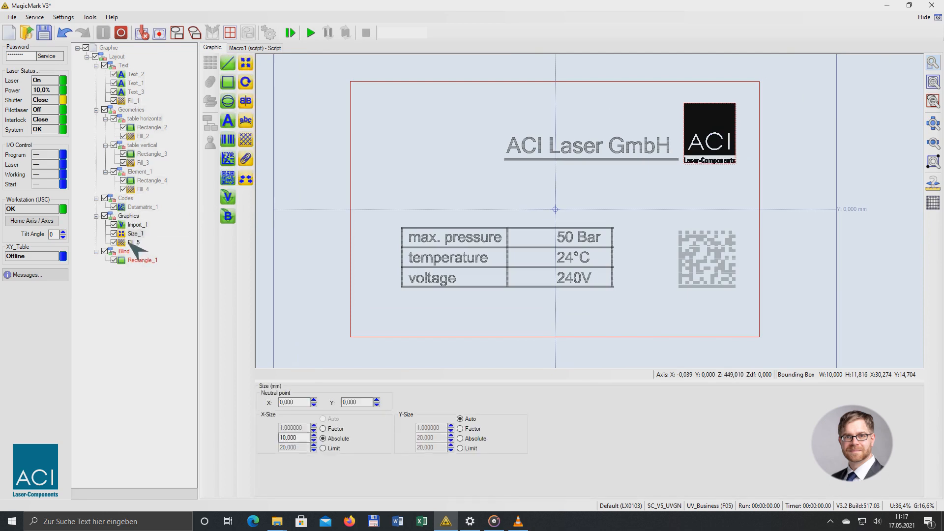